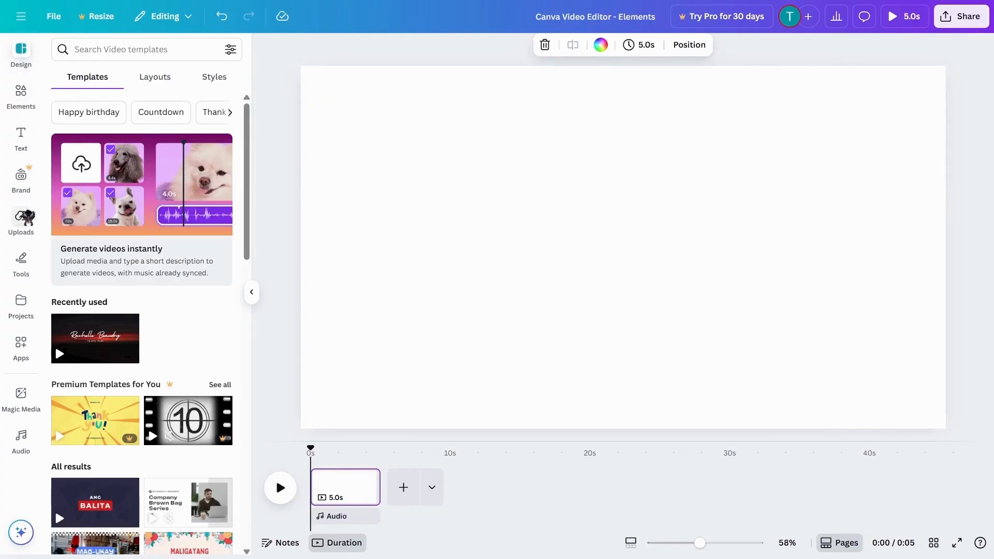
# Step: Search the elements for Minecraft videos, then place the 19-second forest clip on the empty page and preview it
pyautogui.click(26, 103)
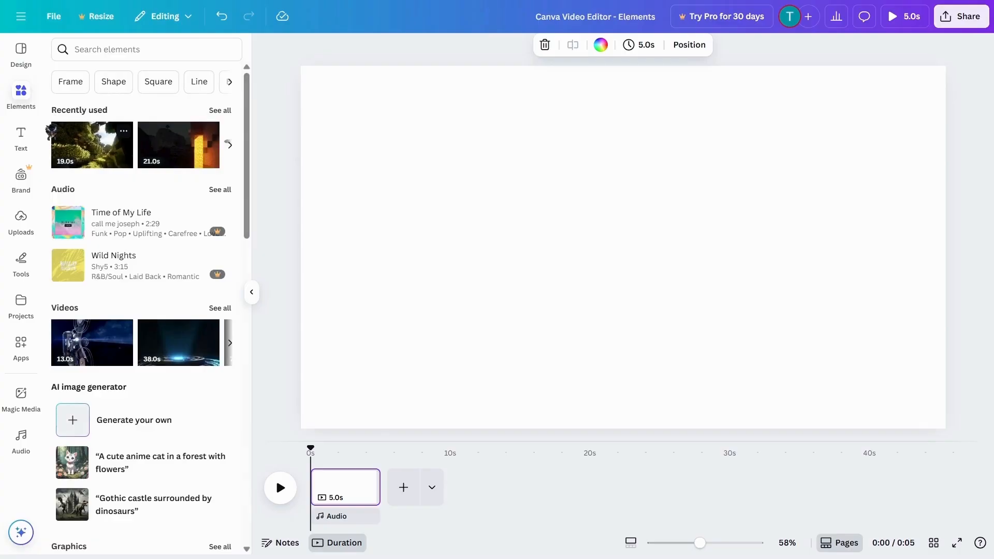
pyautogui.click(113, 50)
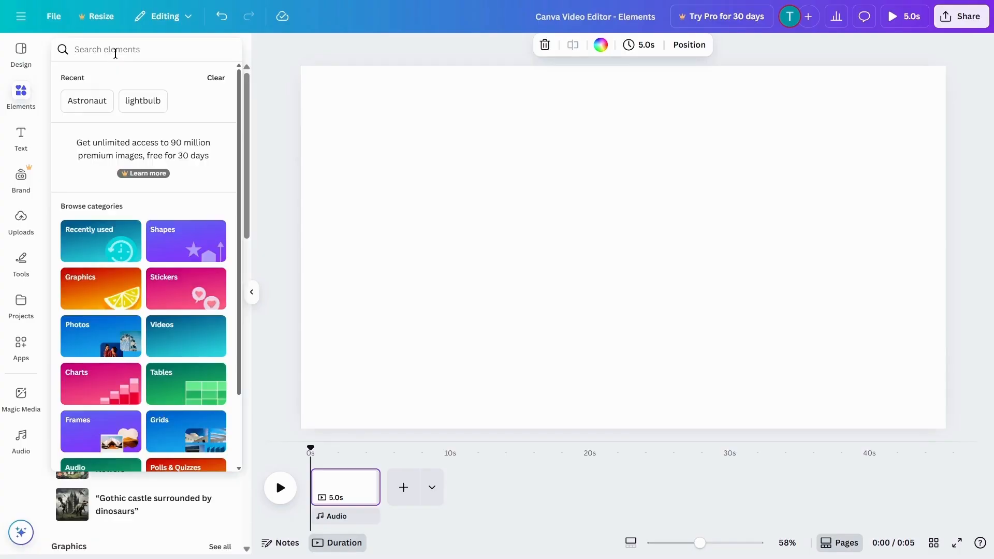
pyautogui.write('Minecraft')
pyautogui.press('Return')
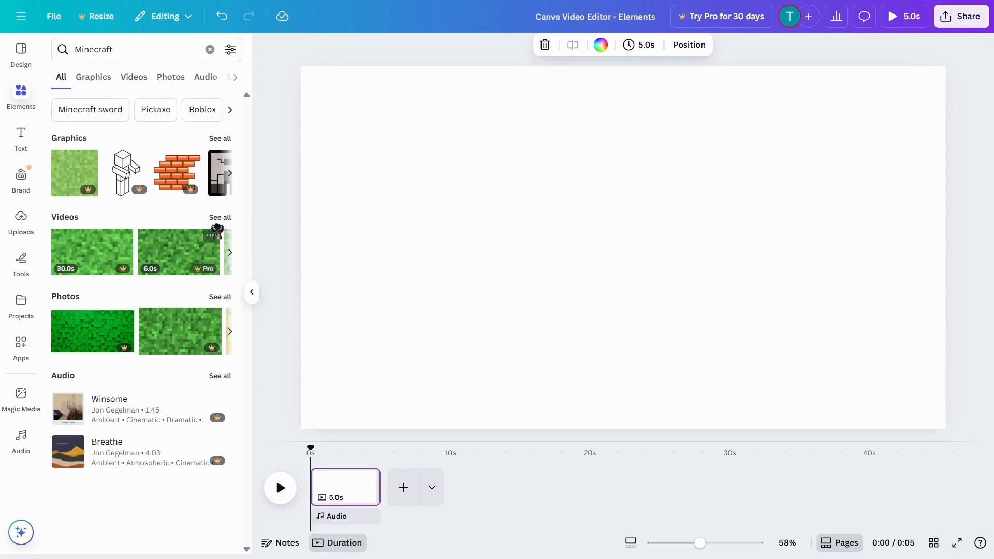
pyautogui.click(220, 218)
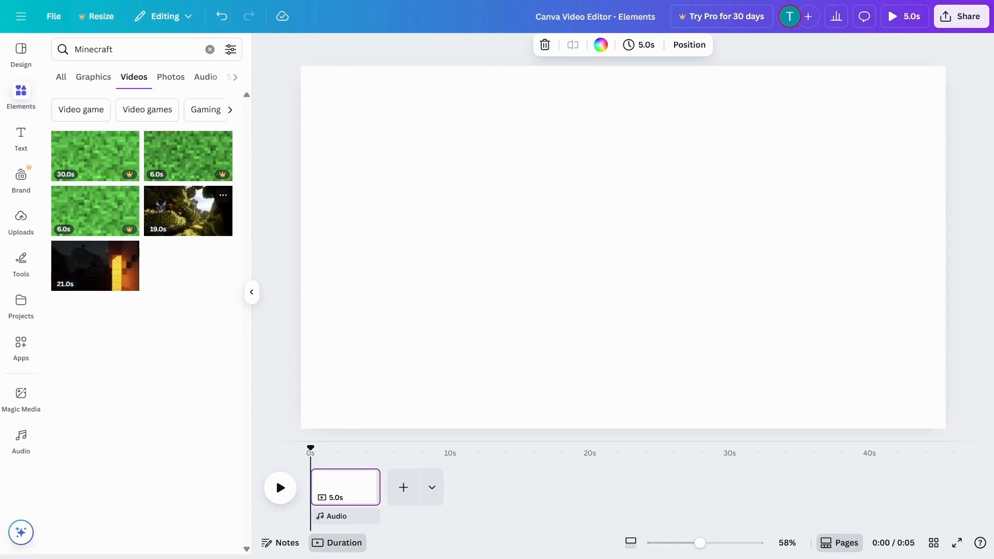
pyautogui.moveTo(188, 210); pyautogui.dragTo(357, 479)
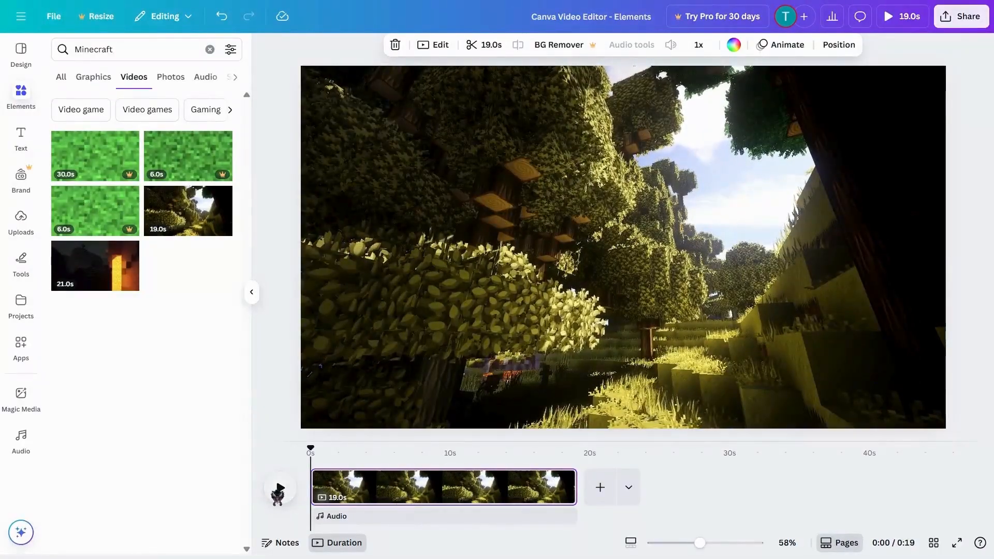
pyautogui.click(280, 488)
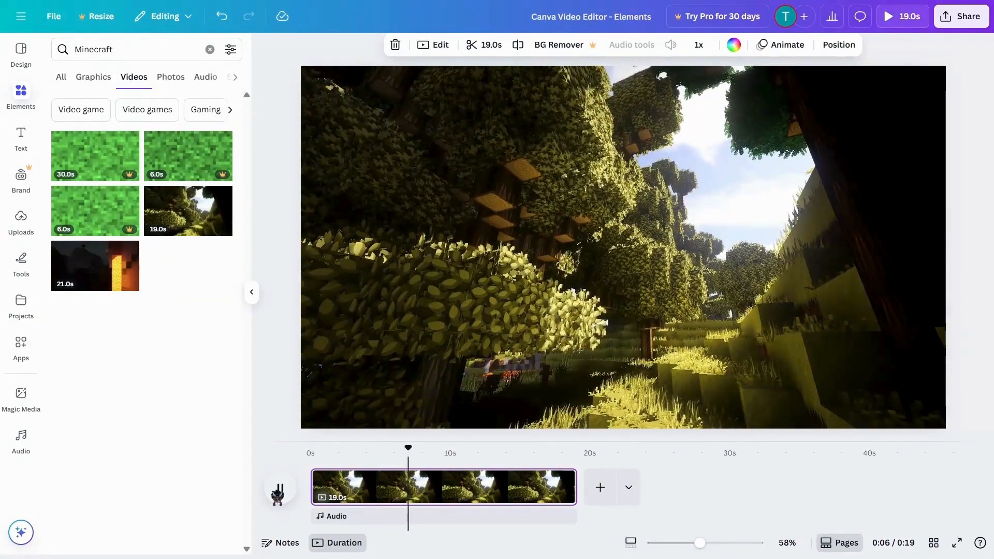
pyautogui.press('space')
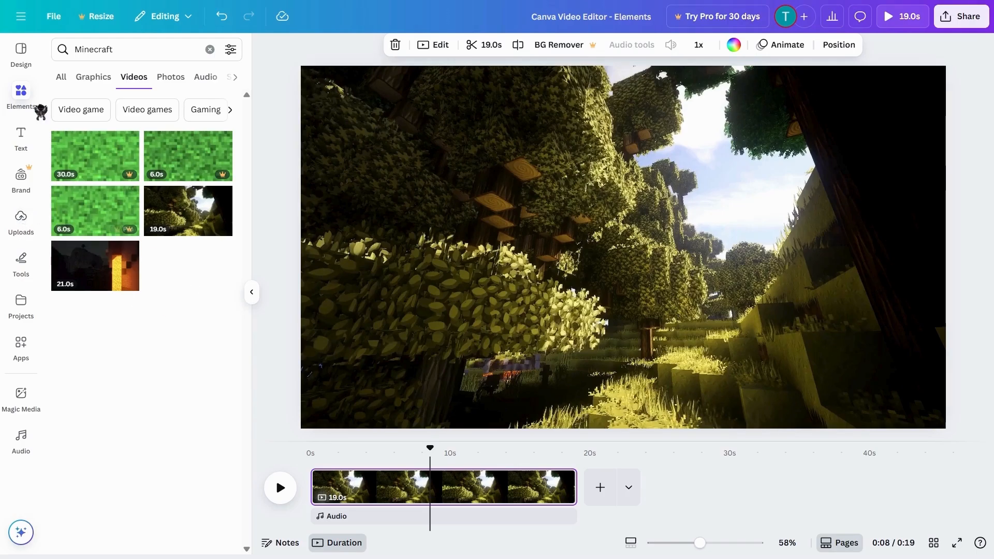
# Step: Add a square shape over the video and reshape it into a wide rectangle near the frame's upper-left corner
pyautogui.click(27, 105)
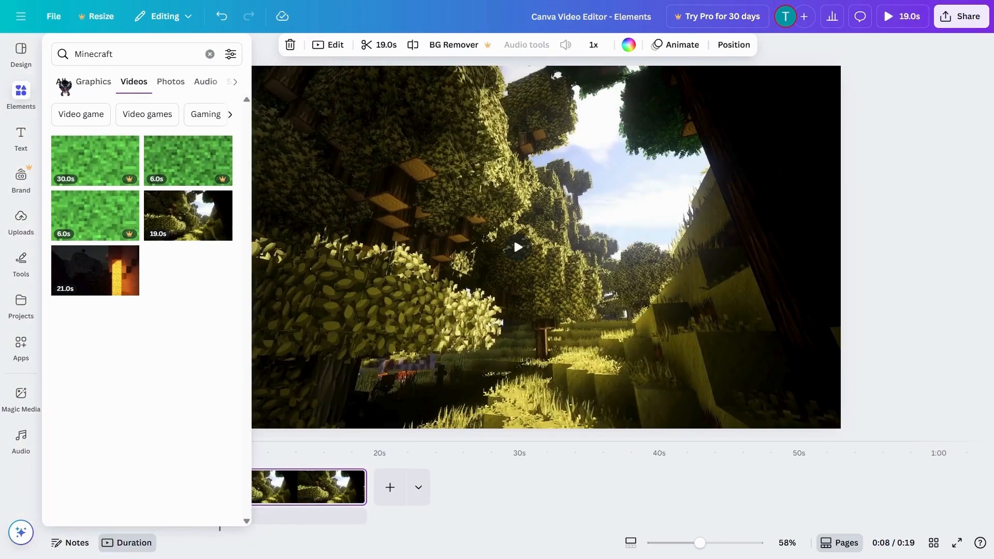
pyautogui.click(61, 81)
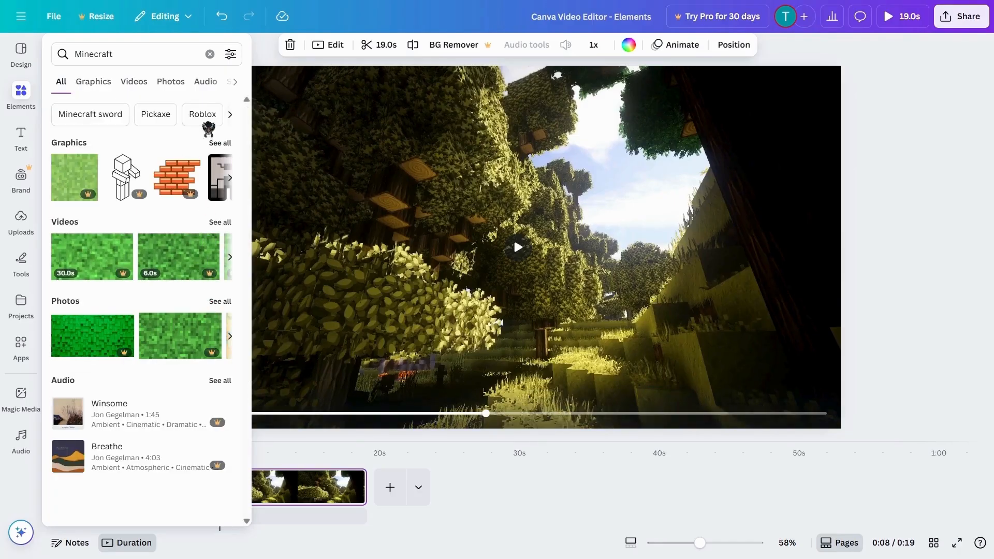
pyautogui.click(210, 54)
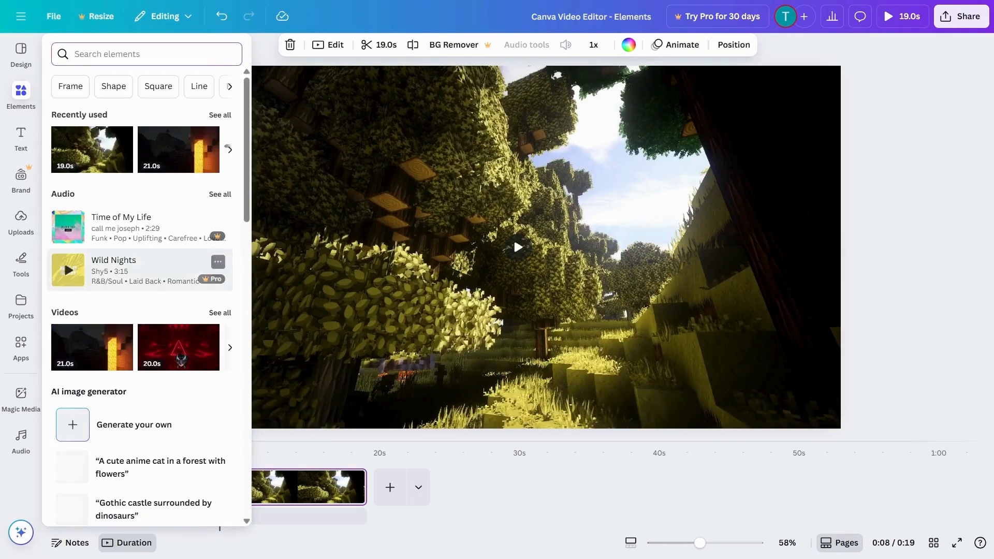
pyautogui.scroll(-4, 179, 370)
pyautogui.scroll(-7, 178, 367)
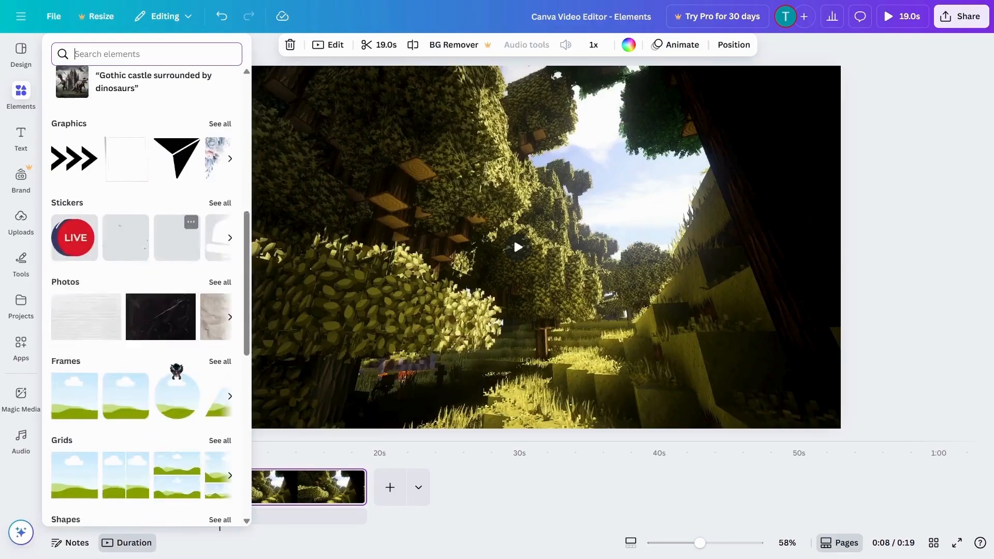
pyautogui.scroll(-3, 182, 370)
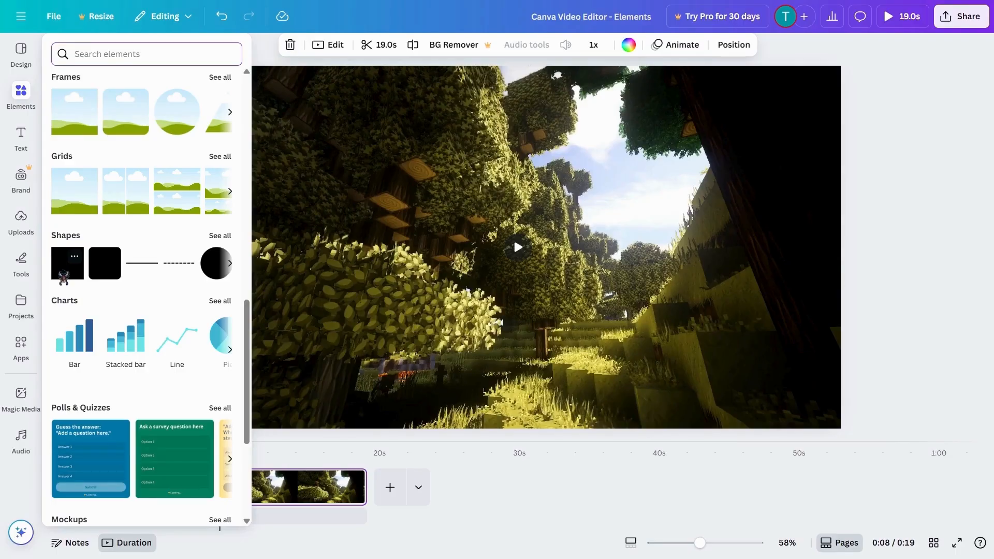
pyautogui.moveTo(64, 278); pyautogui.dragTo(373, 155)
pyautogui.doubleClick(407, 212)
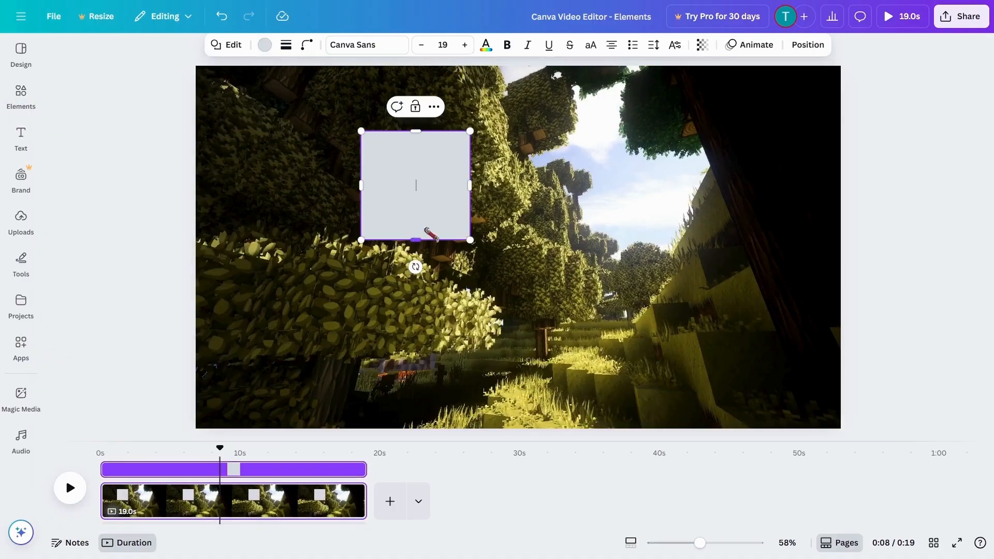
pyautogui.moveTo(435, 219); pyautogui.dragTo(304, 189)
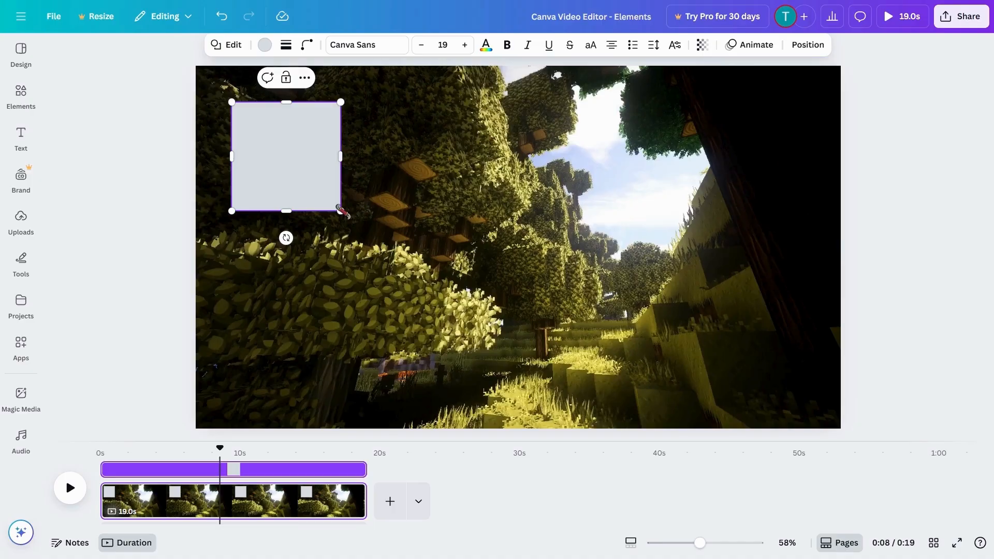
pyautogui.moveTo(342, 212); pyautogui.dragTo(395, 156)
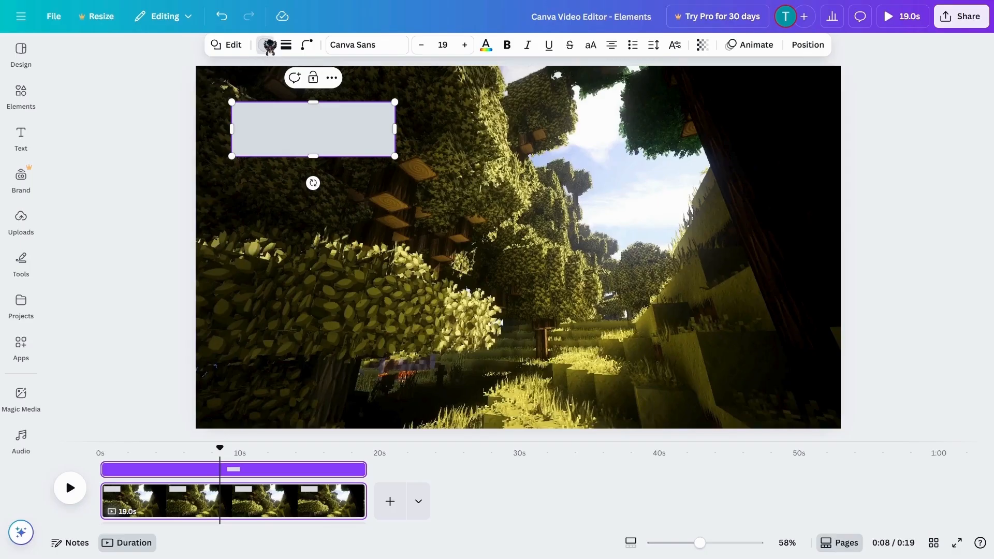
# Step: Fill the rectangle with the medium green from the default solid colors
pyautogui.click(269, 45)
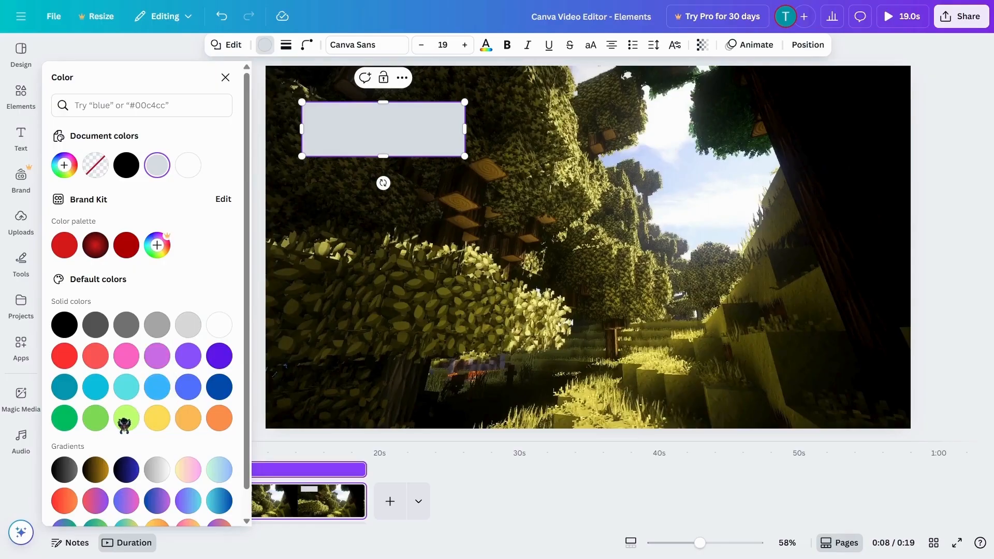
pyautogui.click(95, 423)
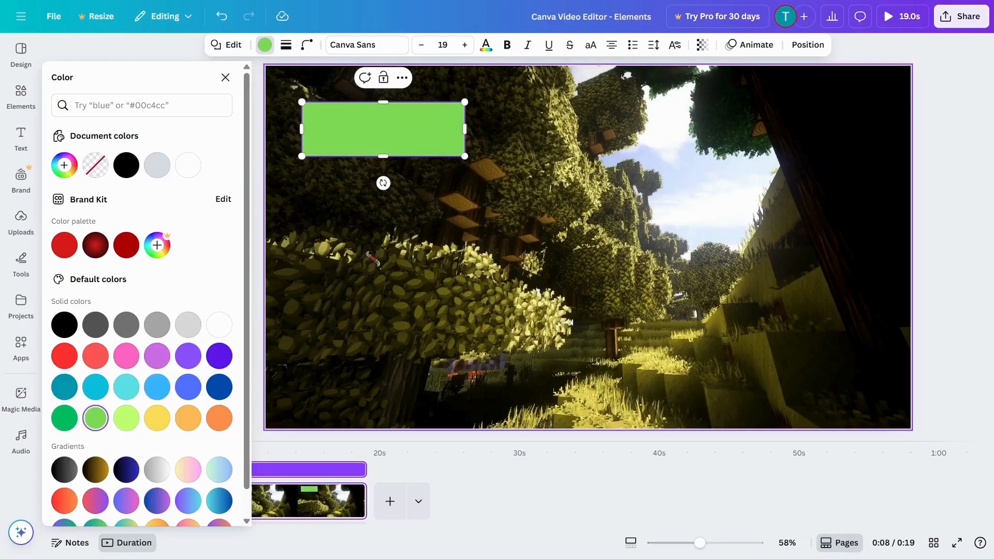
pyautogui.click(389, 229)
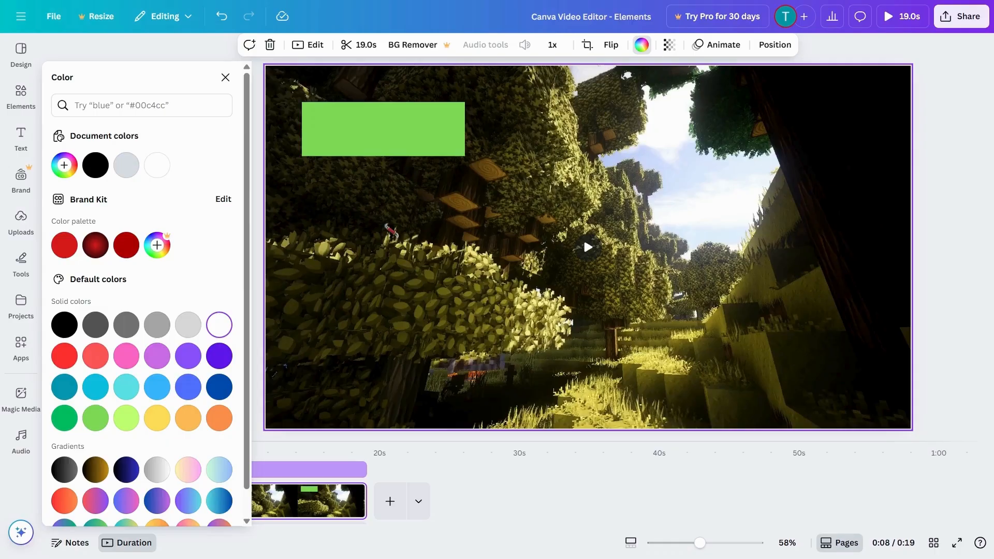
# Step: Give the green rectangle a solid outline with a stroke weight of 4
pyautogui.click(409, 127)
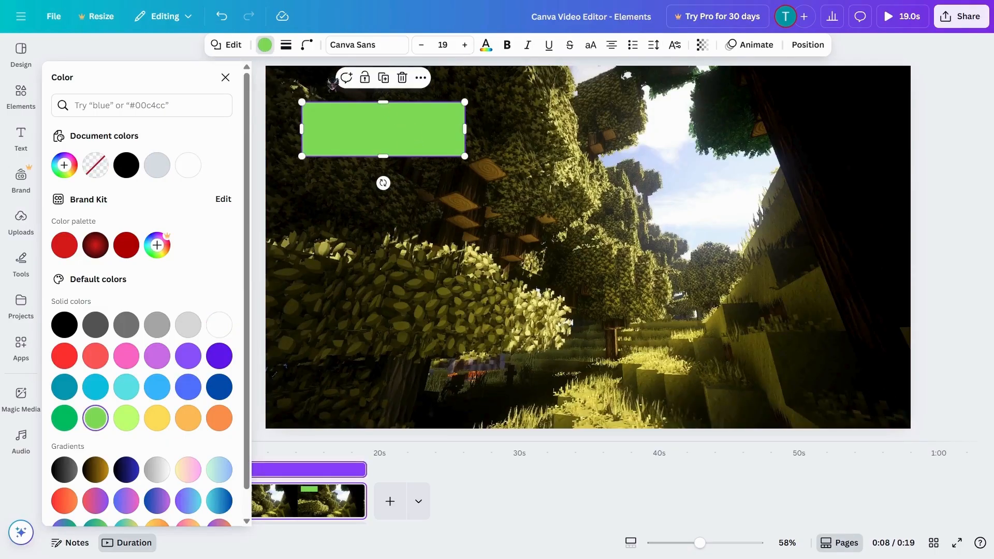
pyautogui.click(286, 47)
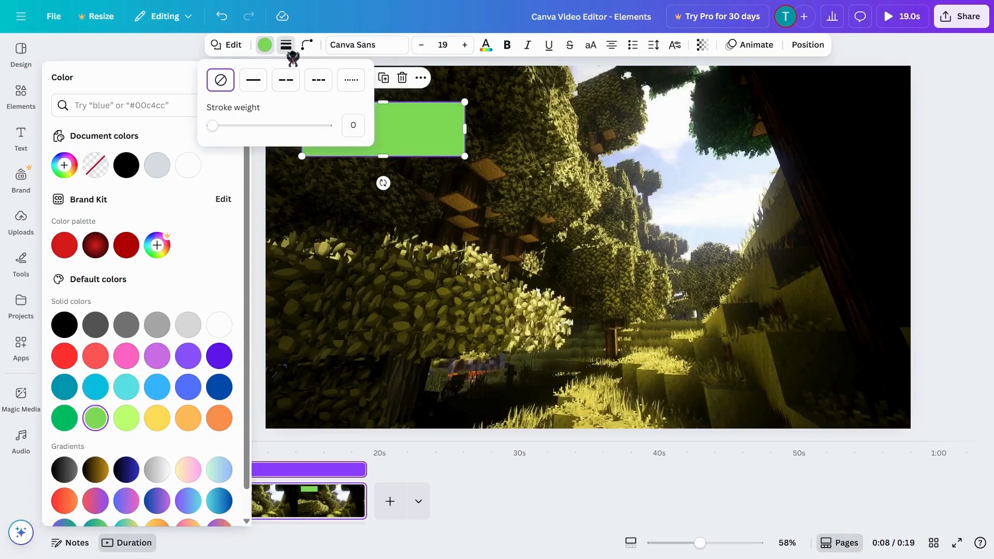
pyautogui.click(255, 81)
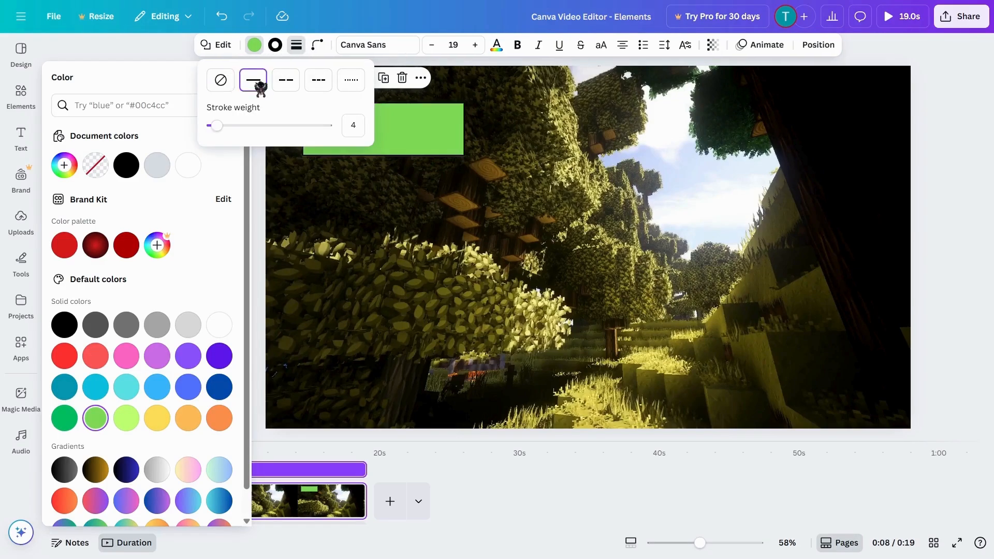
pyautogui.hotkey('ctrl', 'z')
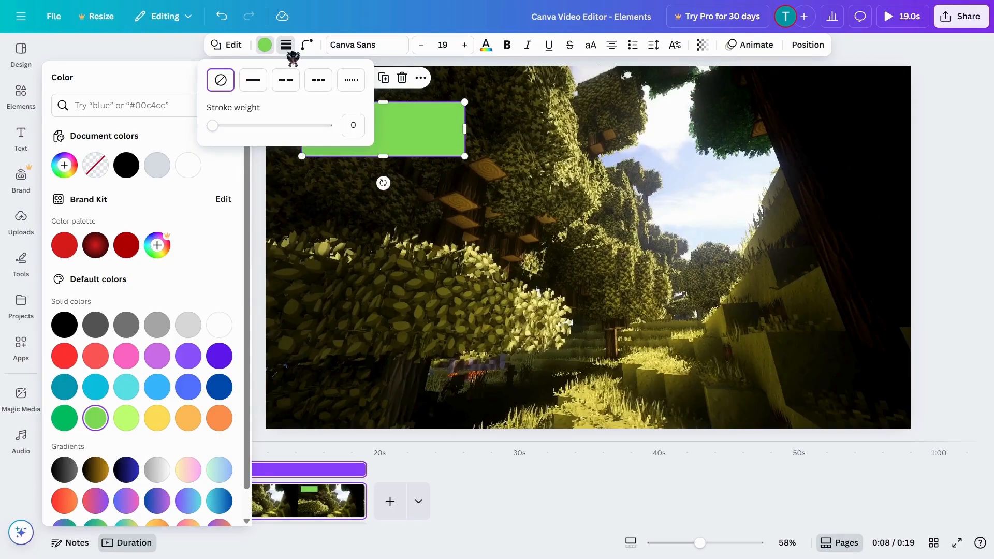
pyautogui.click(255, 81)
pyautogui.click(401, 224)
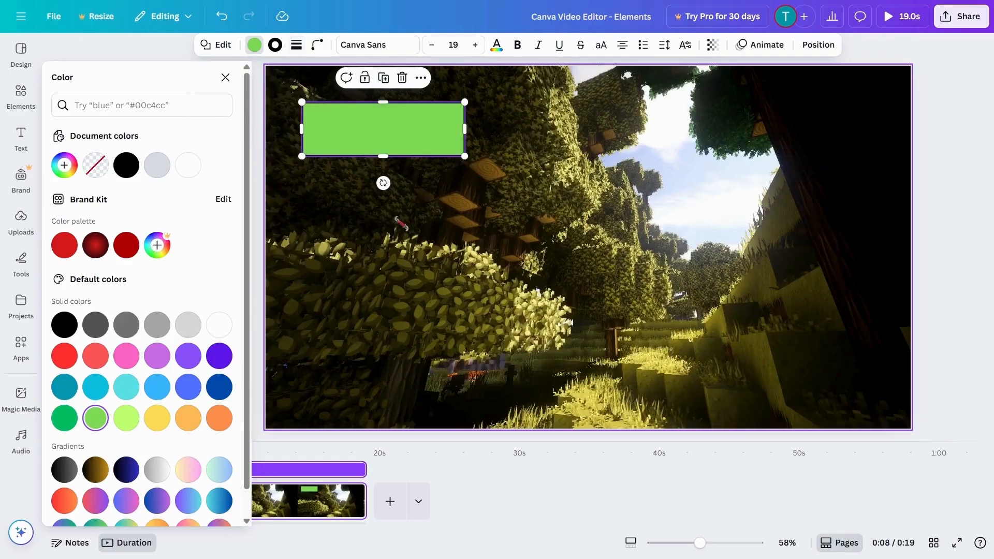
pyautogui.click(401, 224)
# Step: Change the rectangle's outline color to the darker green from the default solid colors
pyautogui.click(388, 149)
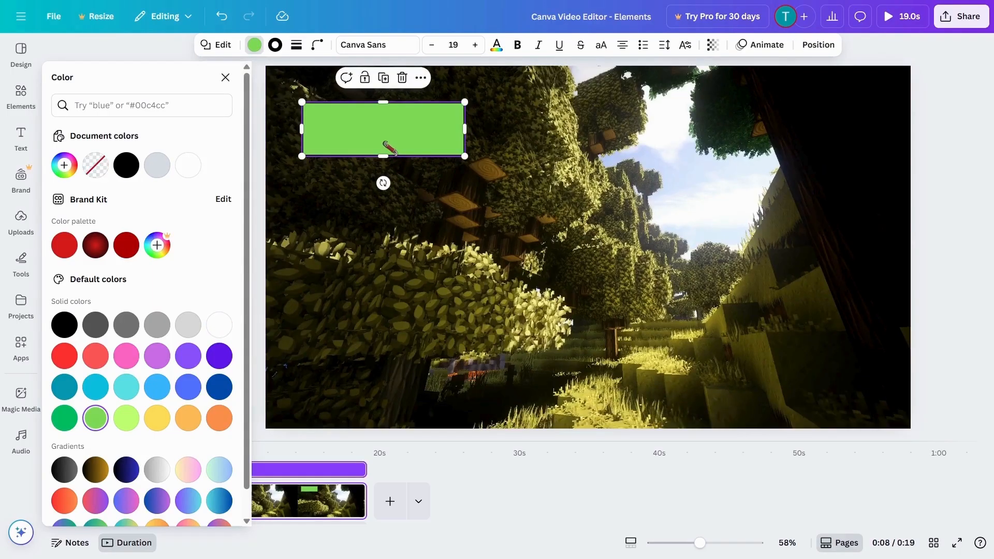
pyautogui.click(275, 48)
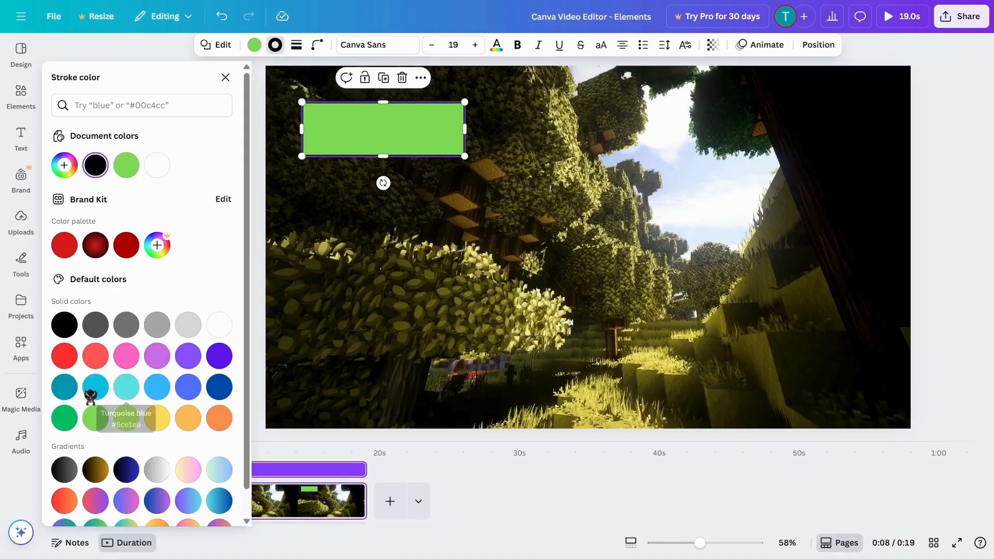
pyautogui.click(64, 419)
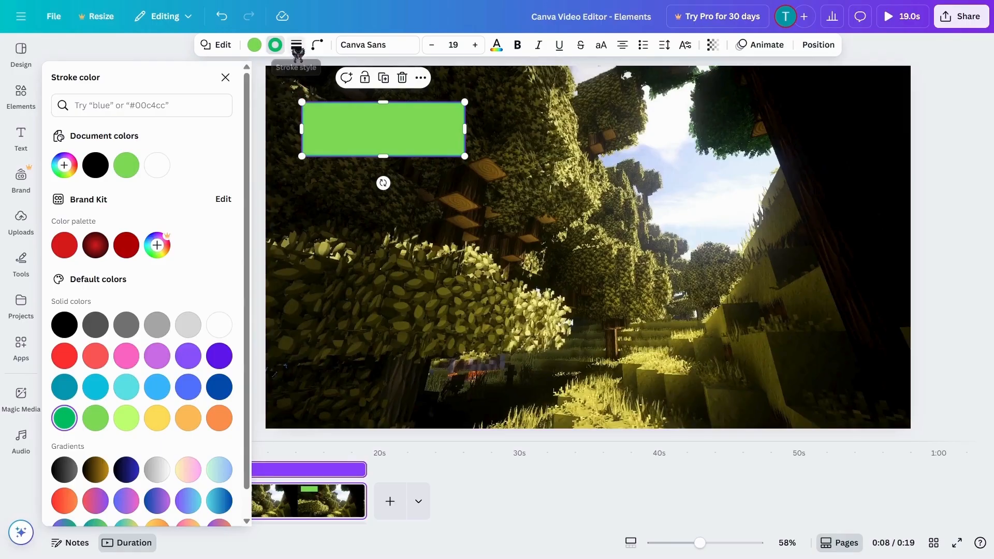
pyautogui.click(372, 173)
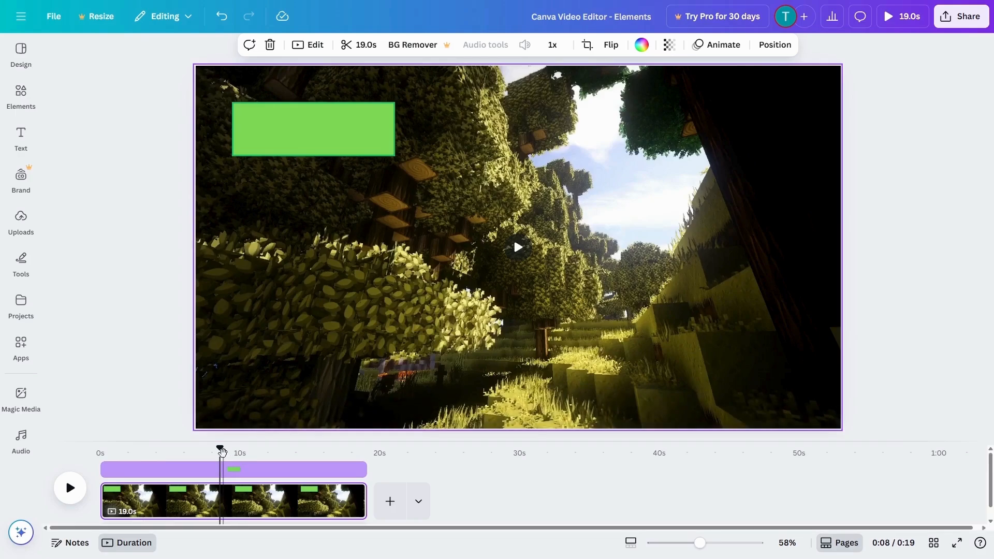
# Step: Play the video from the start to check the rectangle over the footage, and pause it at about 14 seconds
pyautogui.click(55, 485)
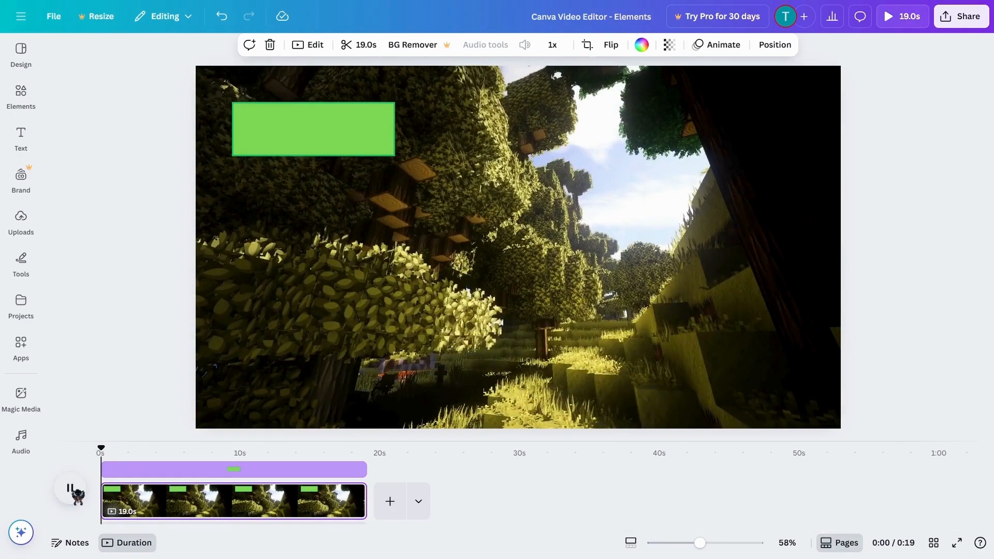
pyautogui.click(70, 489)
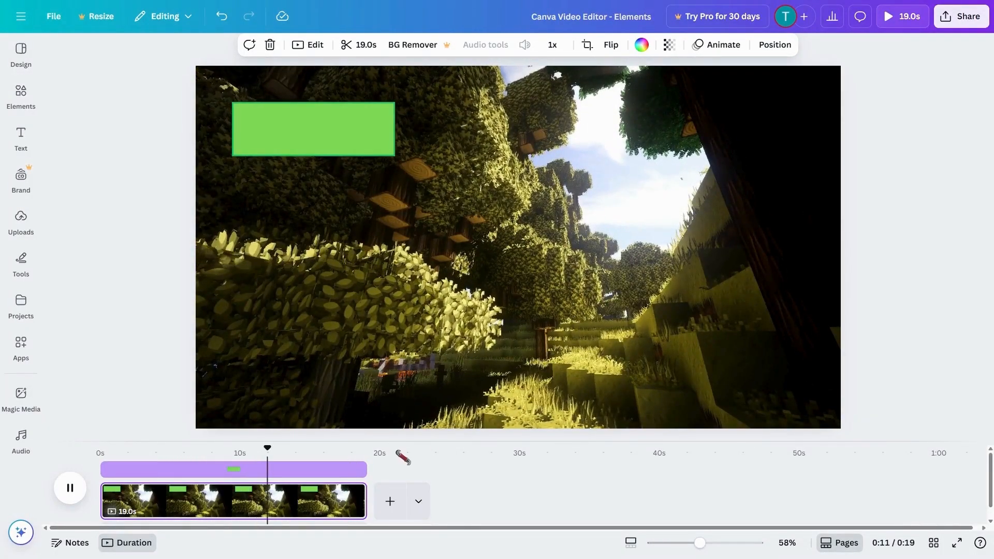
pyautogui.click(73, 488)
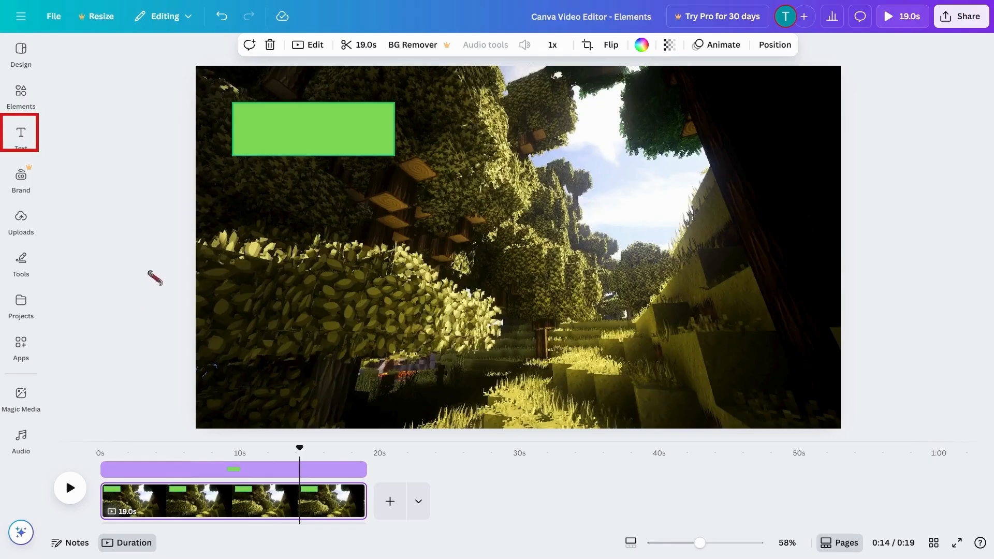
# Step: Add a heading to the video with the text MINECRAFT
pyautogui.click(21, 135)
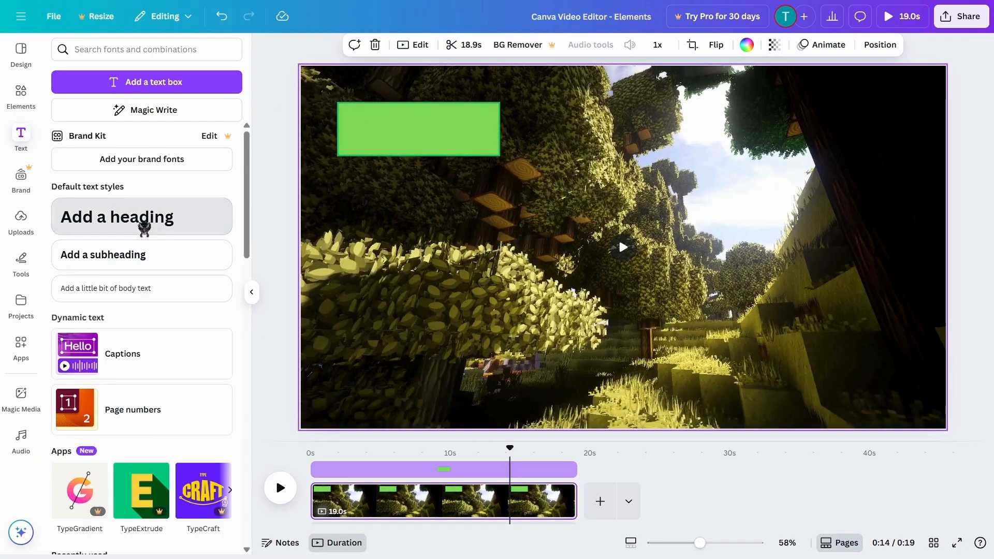
pyautogui.click(141, 225)
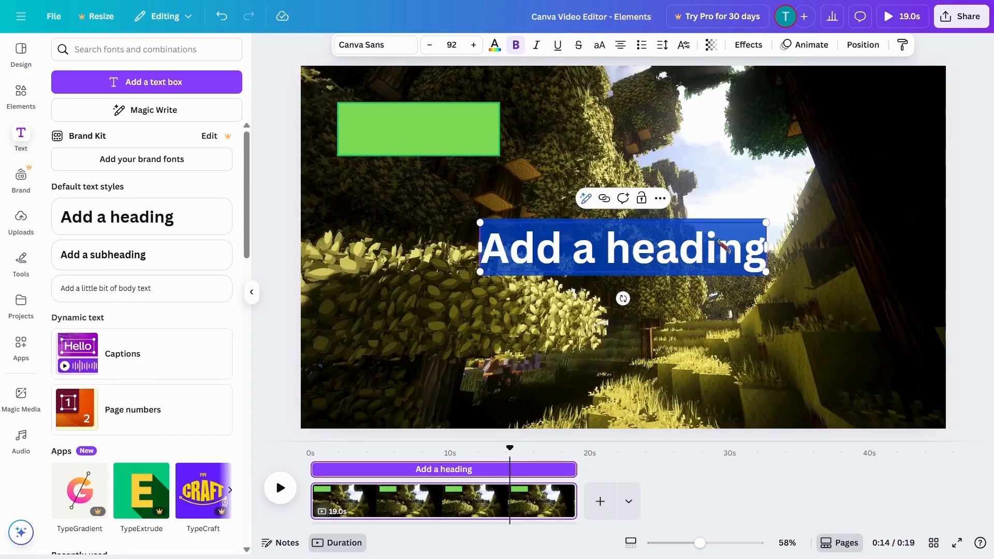
pyautogui.write('MINE')
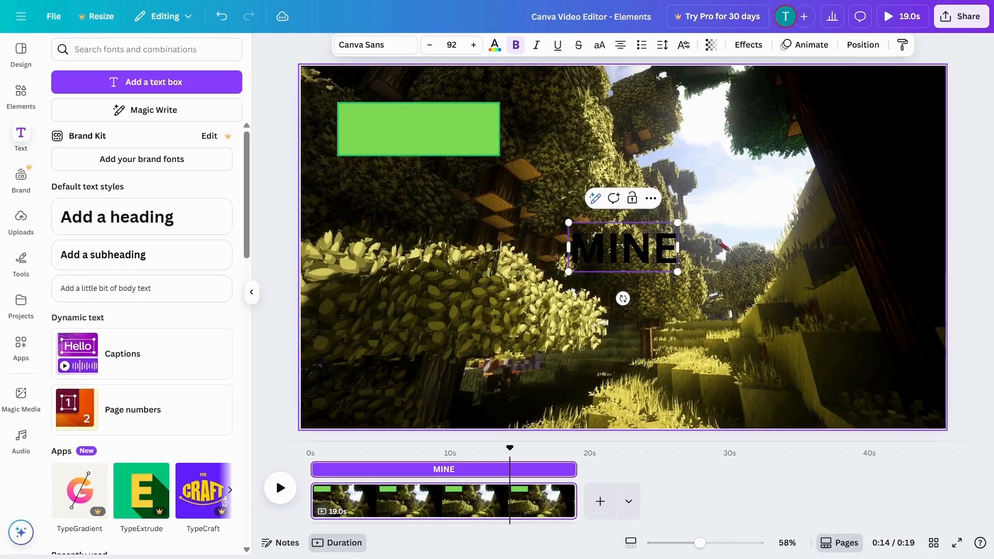
pyautogui.write('CRAFT')
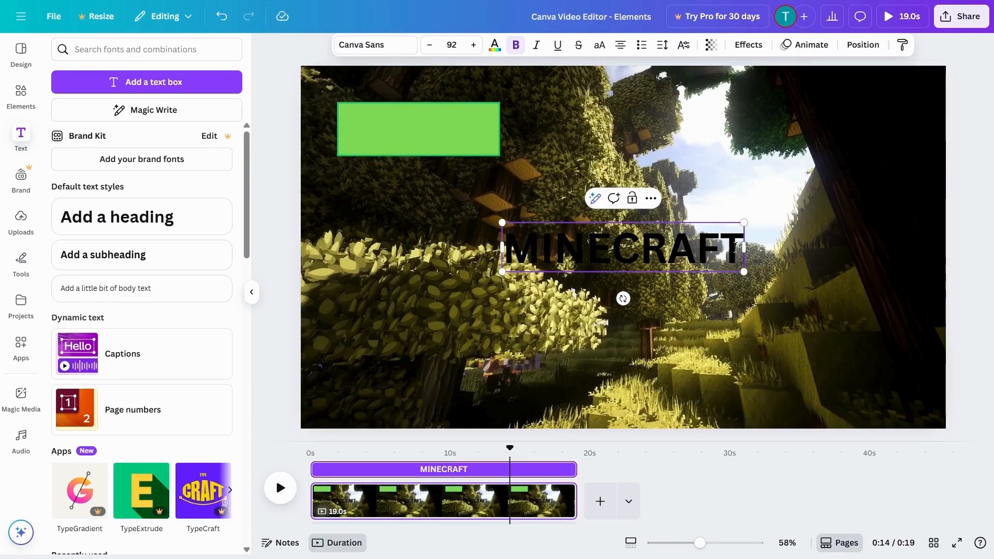
# Step: Change the MINECRAFT heading's text color to the custom dark green #204112
pyautogui.moveTo(735, 246); pyautogui.dragTo(501, 247)
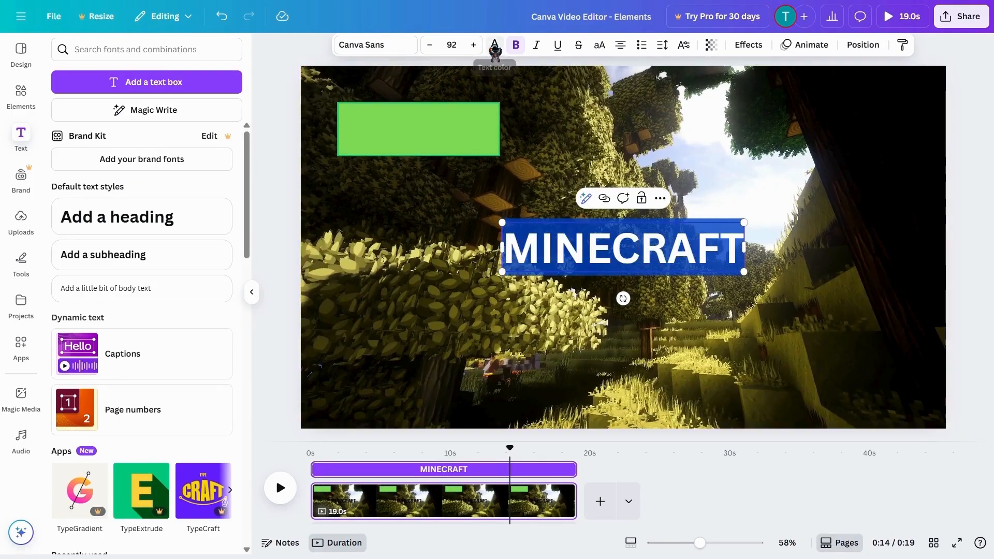
pyautogui.click(494, 46)
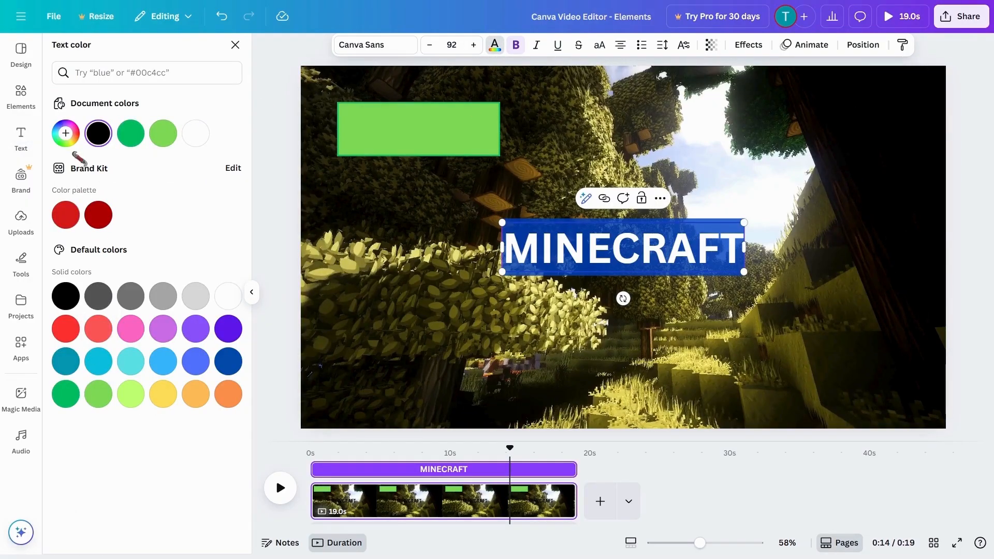
pyautogui.click(66, 144)
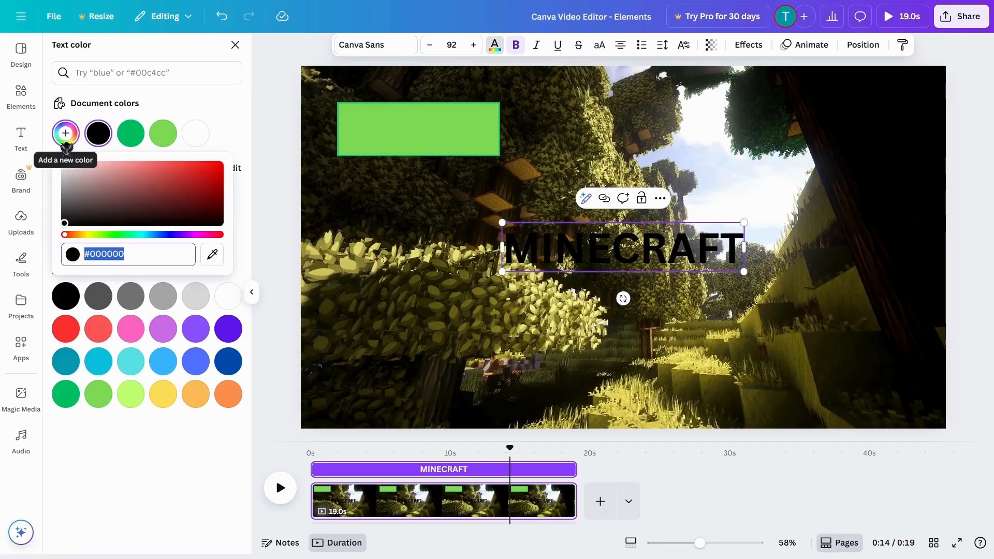
pyautogui.click(114, 234)
pyautogui.click(163, 133)
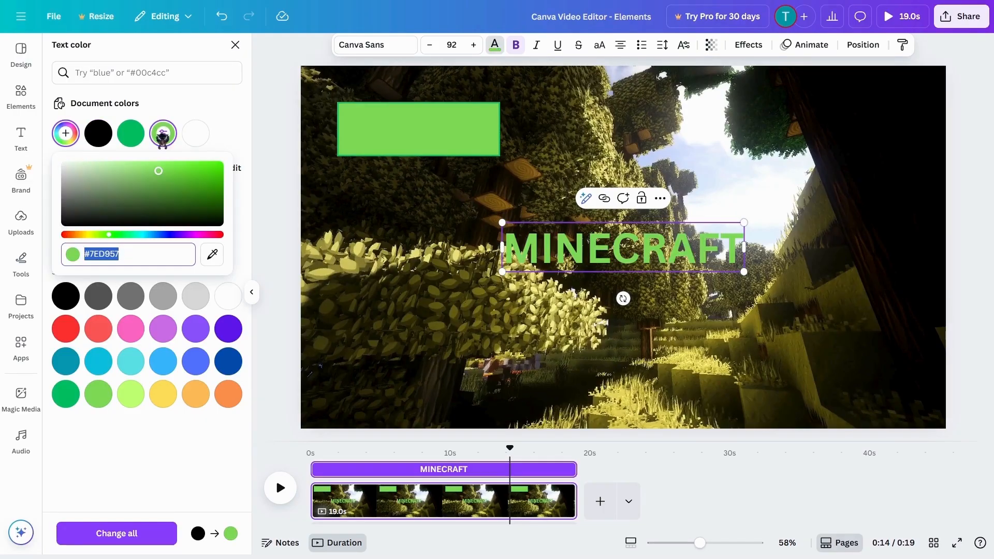
pyautogui.moveTo(166, 186); pyautogui.dragTo(178, 210)
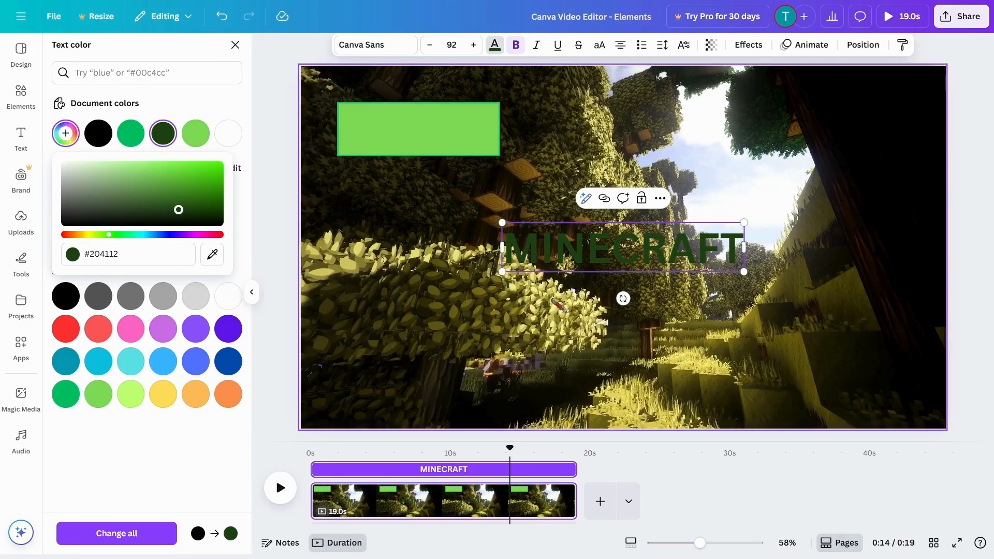
# Step: Move the MINECRAFT heading onto the green rectangle and set its font size to 64
pyautogui.click(634, 275)
pyautogui.moveTo(636, 258); pyautogui.dragTo(493, 131)
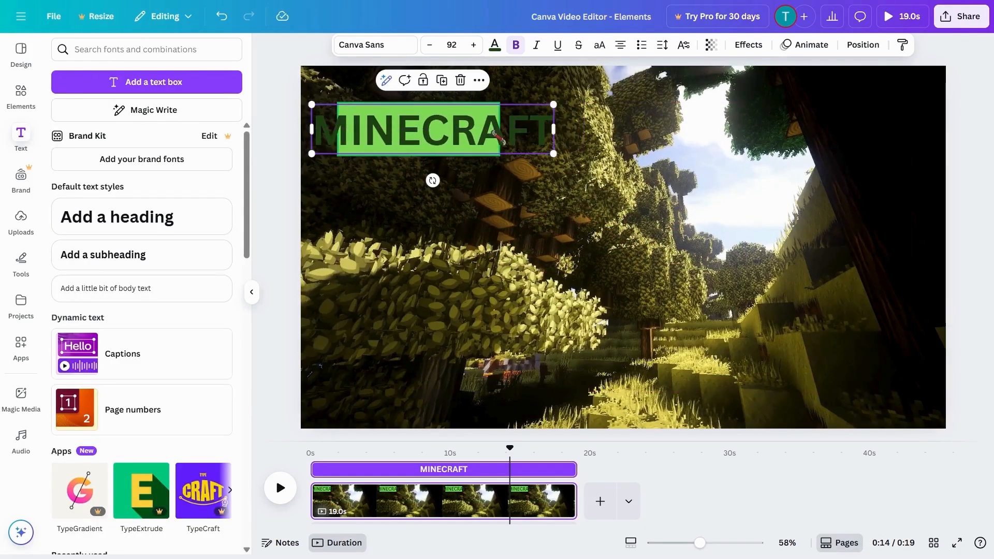
pyautogui.doubleClick(493, 132)
pyautogui.click(450, 45)
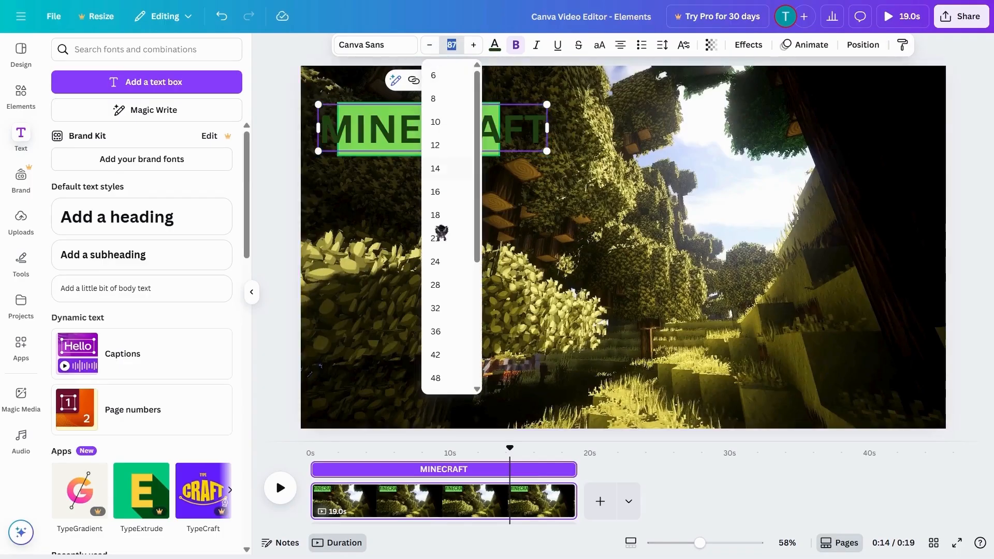
pyautogui.click(448, 377)
pyautogui.click(451, 45)
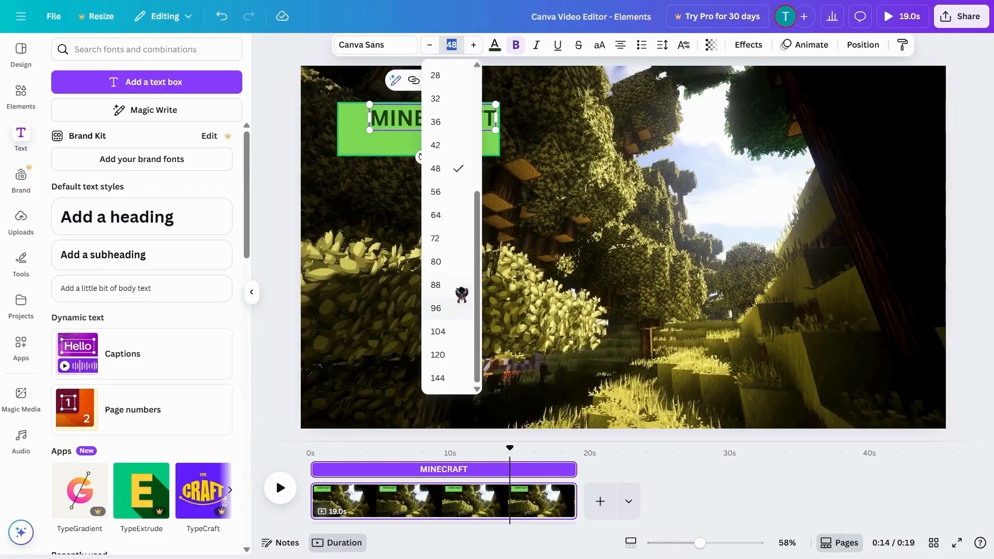
pyautogui.click(448, 261)
pyautogui.click(451, 45)
pyautogui.click(448, 238)
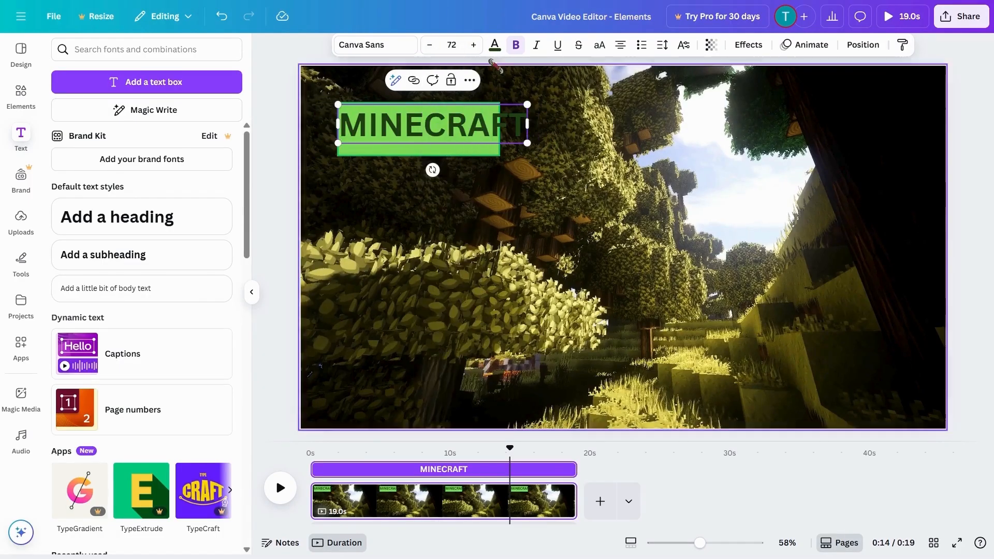
pyautogui.click(452, 45)
pyautogui.click(448, 215)
# Step: Adjust the heading's position on the green rectangle and resize the rectangle to frame the text closely
pyautogui.moveTo(444, 165); pyautogui.dragTo(437, 169)
pyautogui.click(475, 150)
pyautogui.moveTo(499, 155); pyautogui.dragTo(517, 145)
pyautogui.click(281, 188)
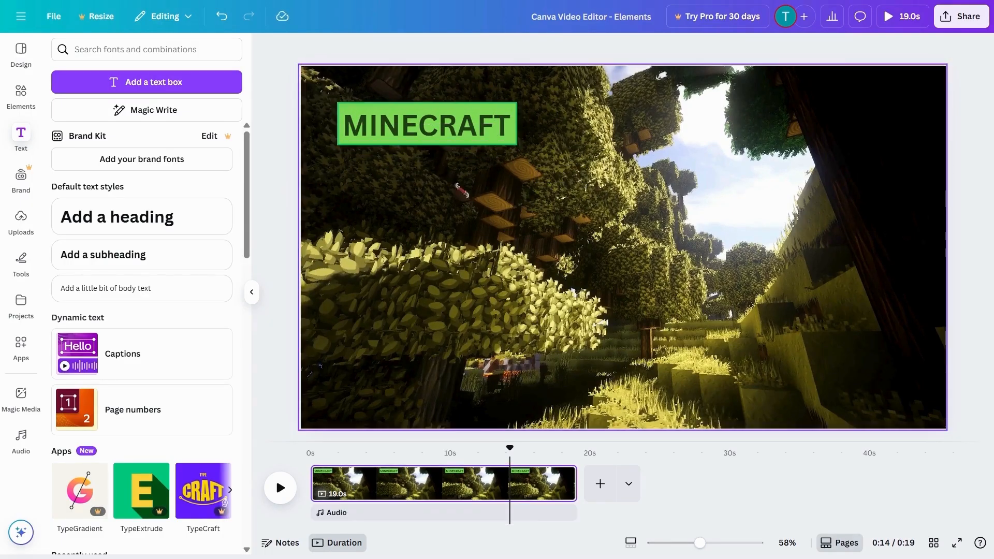
# Step: Change the MINECRAFT heading's font to Open Sans
pyautogui.click(502, 123)
pyautogui.click(500, 123)
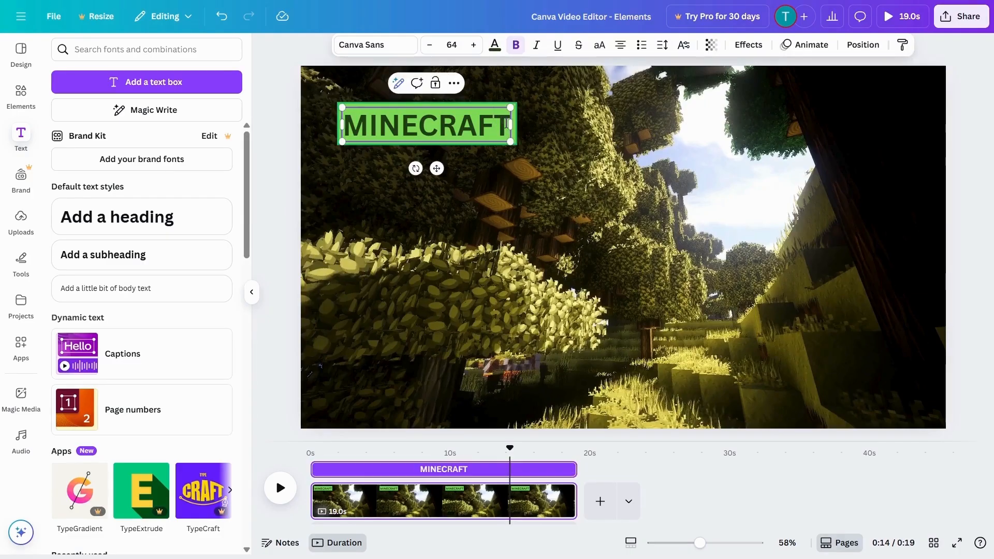
pyautogui.moveTo(506, 123); pyautogui.dragTo(320, 128)
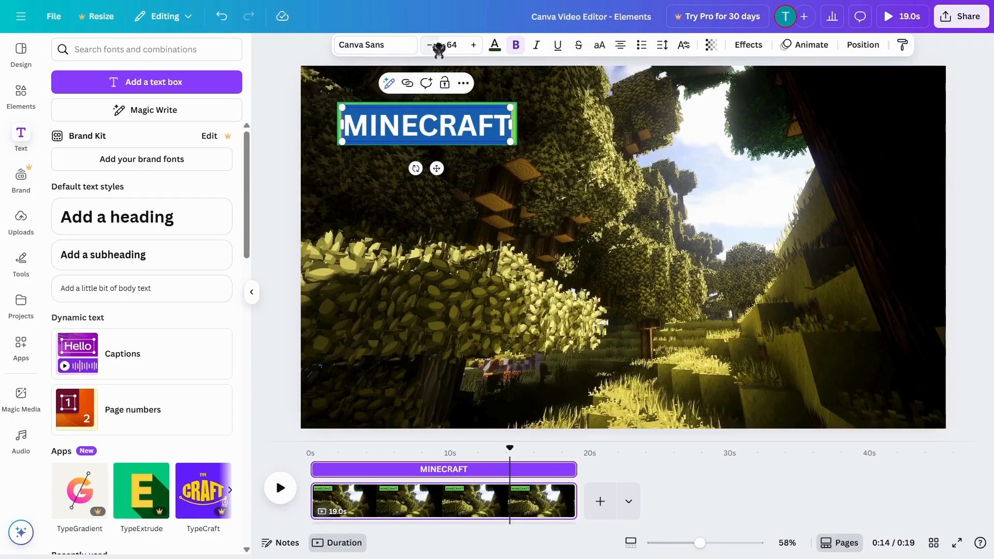
pyautogui.click(406, 50)
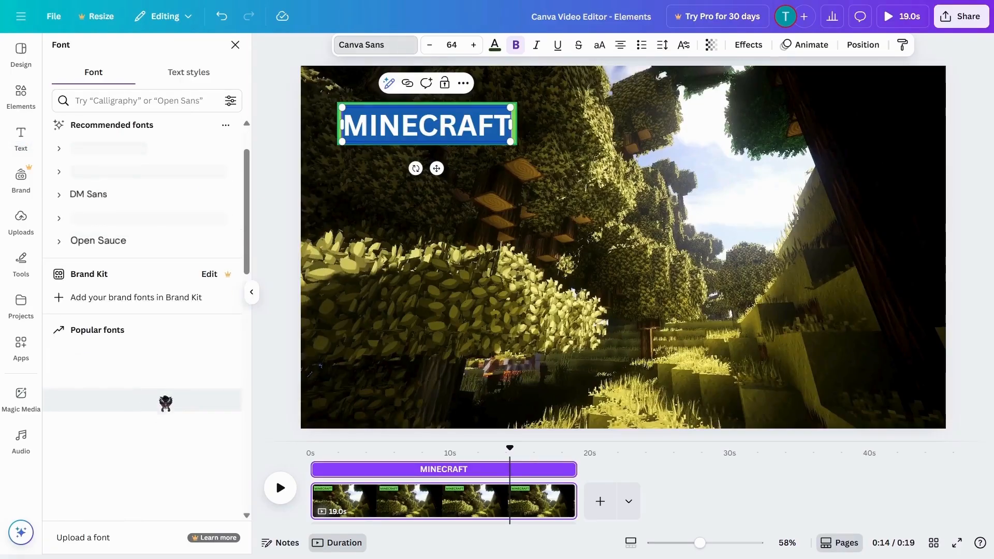
pyautogui.scroll(-3, 150, 440)
pyautogui.scroll(-3, 150, 388)
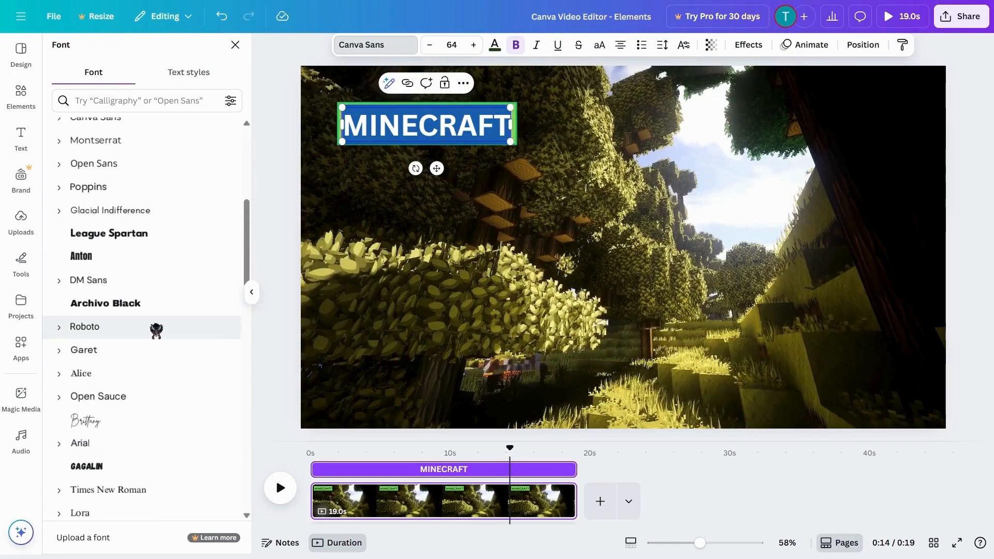
pyautogui.scroll(4, 155, 329)
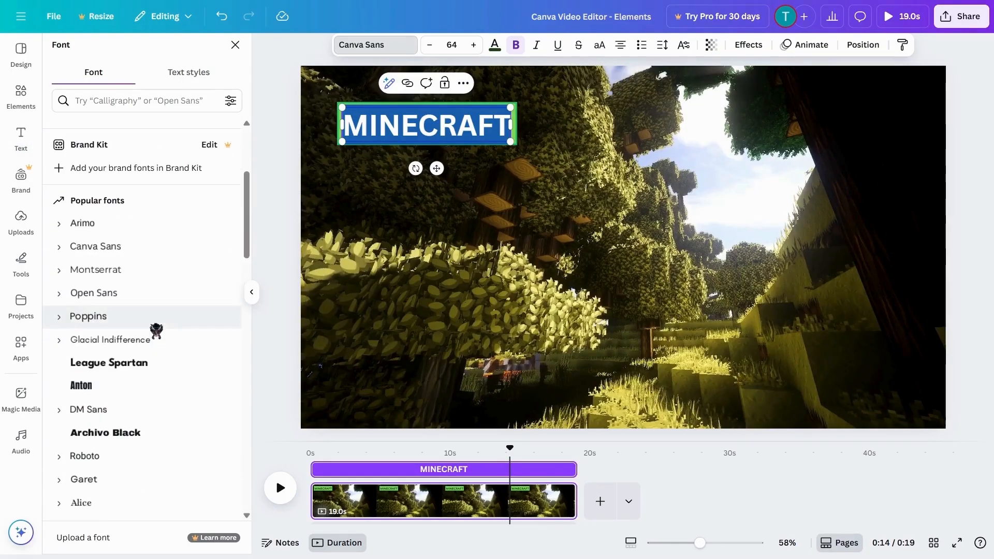
pyautogui.click(130, 294)
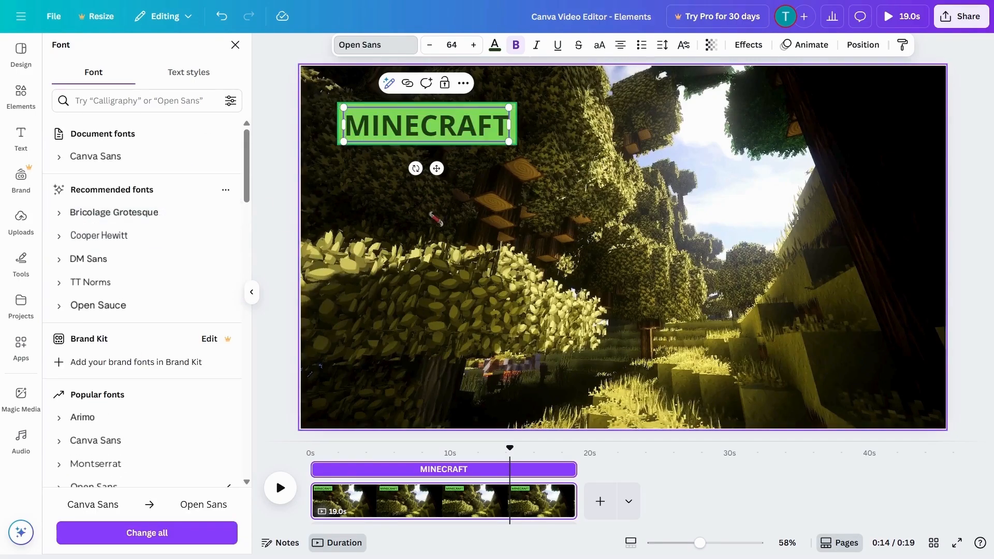
pyautogui.click(430, 213)
pyautogui.click(709, 241)
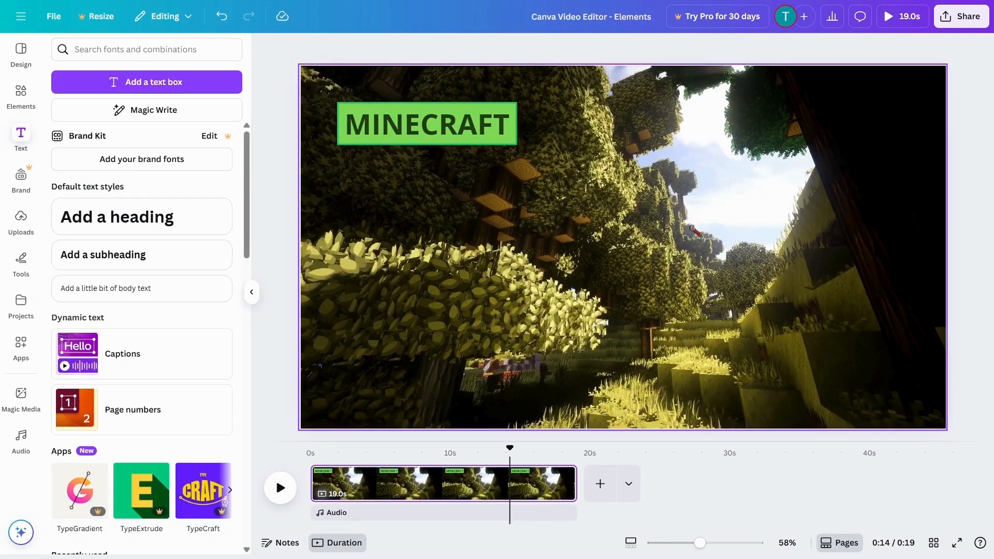
# Step: Apply a Shadow effect to the MINECRAFT heading with offset 50, direction -45 and blur 30
pyautogui.click(505, 135)
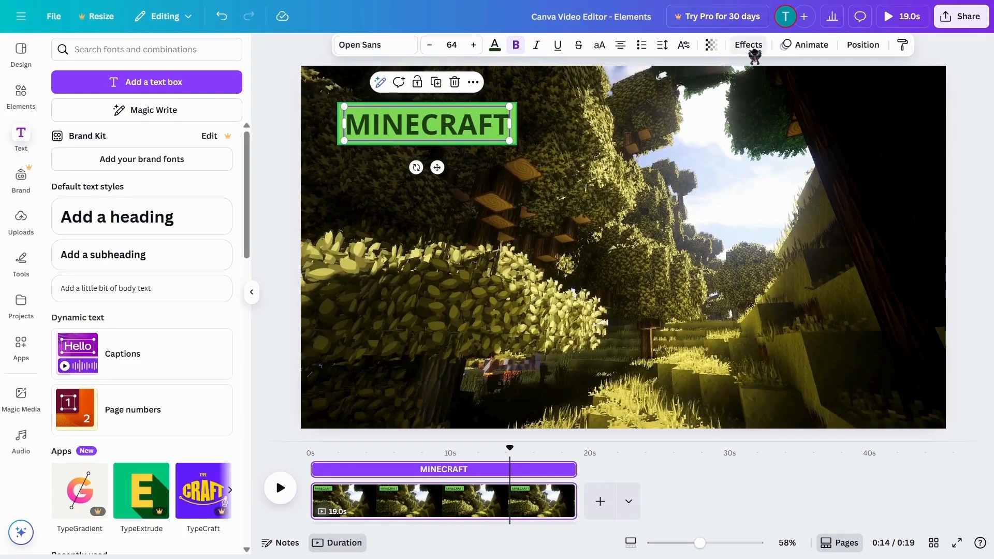
pyautogui.click(752, 50)
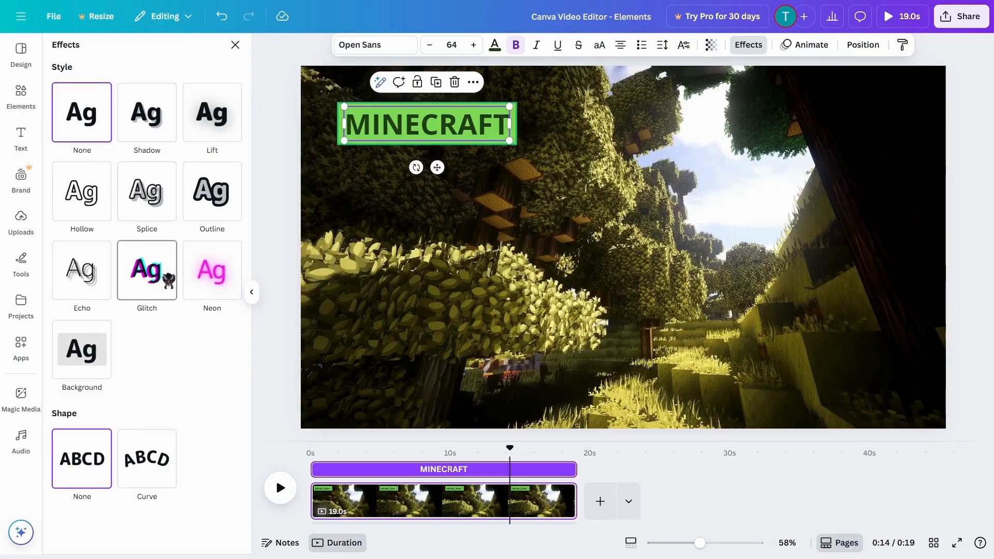
pyautogui.click(151, 119)
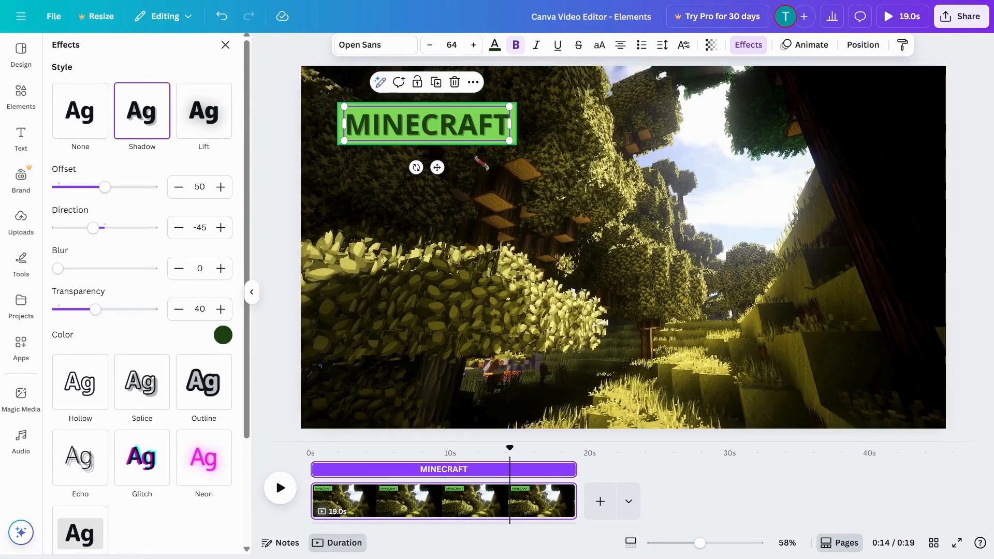
pyautogui.moveTo(95, 228)
pyautogui.mouseDown()
pyautogui.moveTo(76, 231)
pyautogui.moveTo(112, 228)
pyautogui.moveTo(94, 246)
pyautogui.mouseUp()
pyautogui.scroll(5, 412, 126)
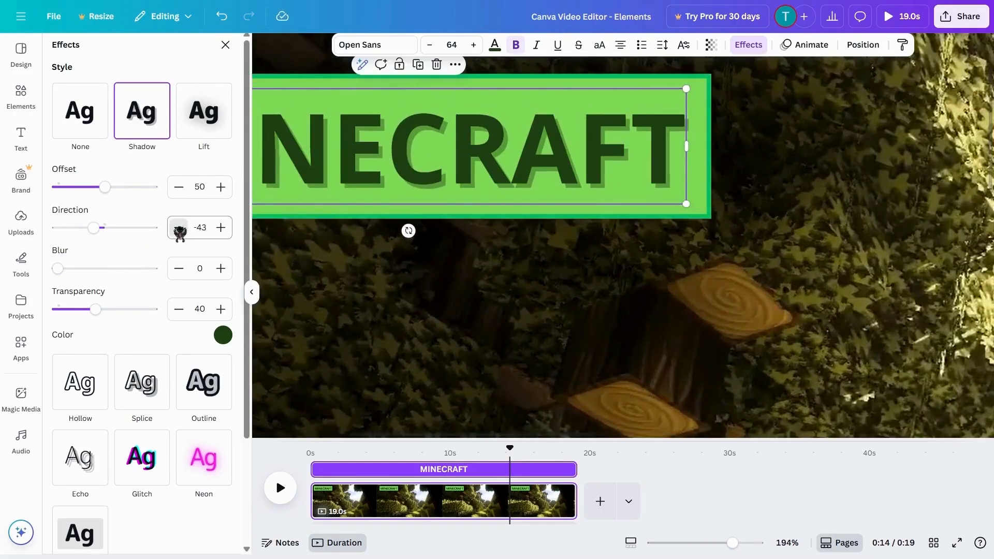
pyautogui.moveTo(105, 186)
pyautogui.mouseDown()
pyautogui.moveTo(138, 187)
pyautogui.moveTo(105, 187)
pyautogui.mouseUp()
pyautogui.moveTo(58, 268); pyautogui.dragTo(86, 268)
pyautogui.scroll(-3, 96, 321)
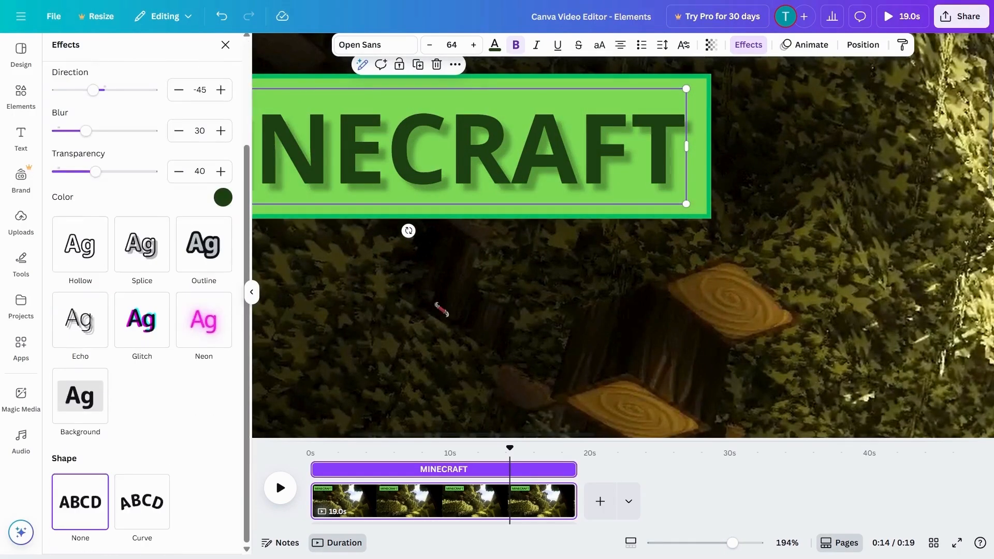
pyautogui.click(441, 309)
pyautogui.scroll(-5, 450, 207)
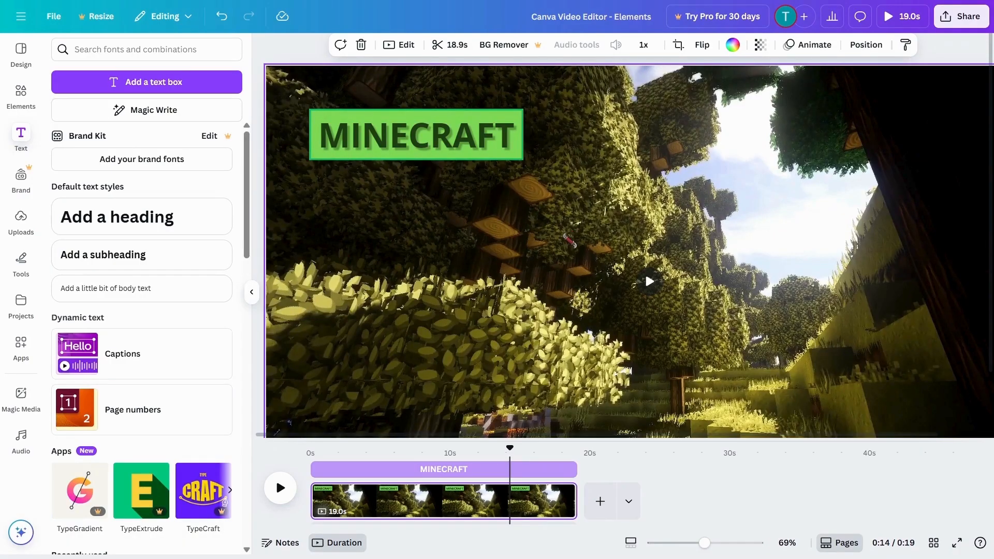
pyautogui.scroll(-2, 570, 240)
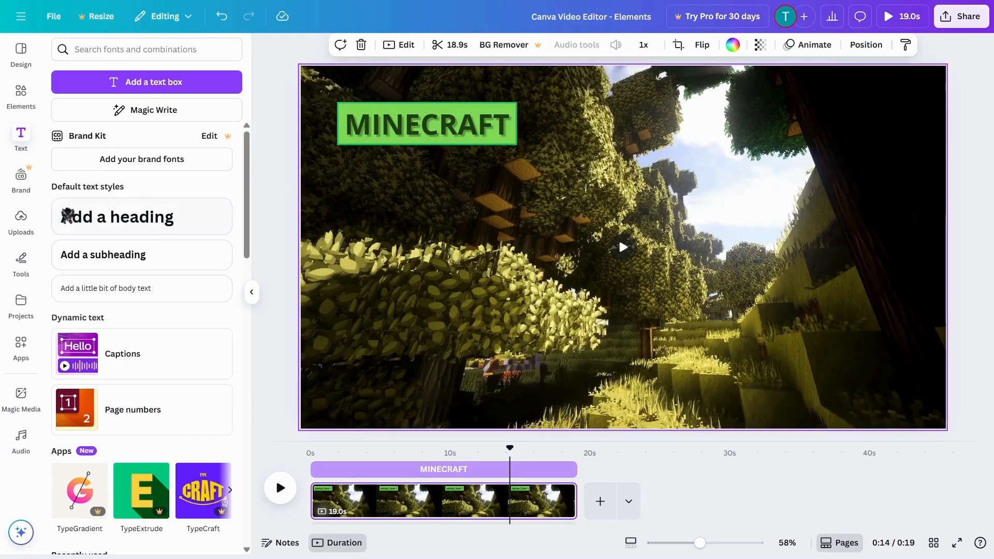
# Step: Upload the images Crafting3x3, Diamond, Diamond_Pickaxe, Oak_Log, Oak_Planks and Stick from the Crafting folder
pyautogui.click(17, 220)
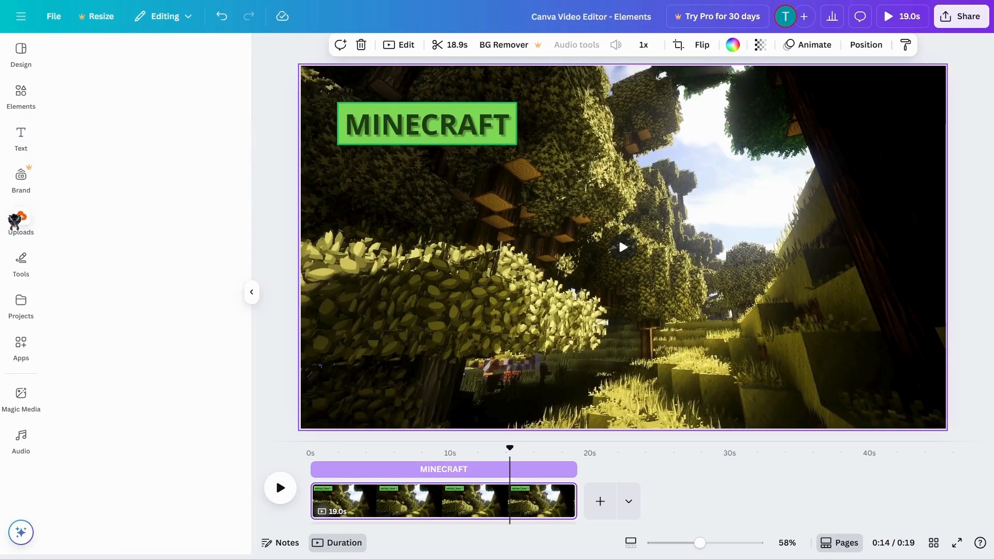
pyautogui.click(146, 82)
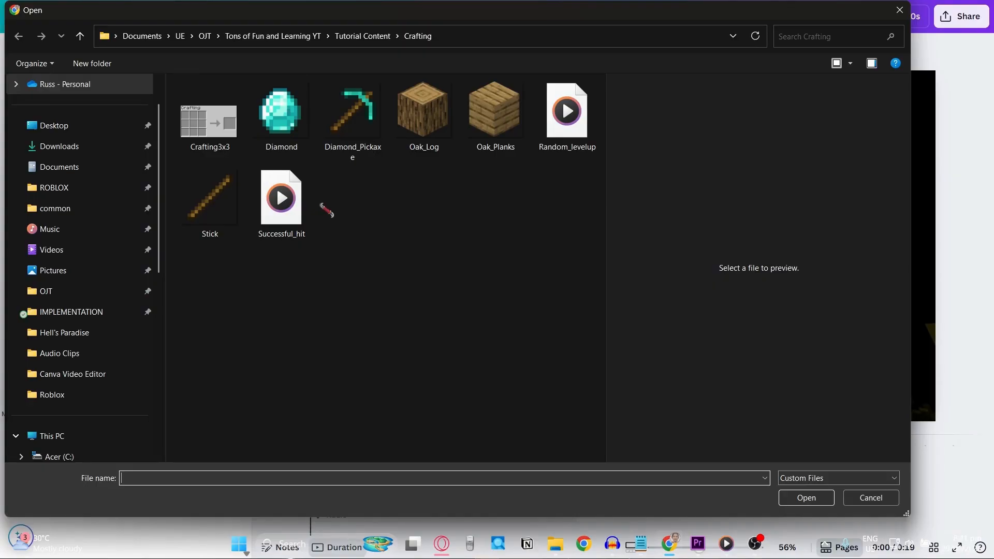
pyautogui.click(209, 117)
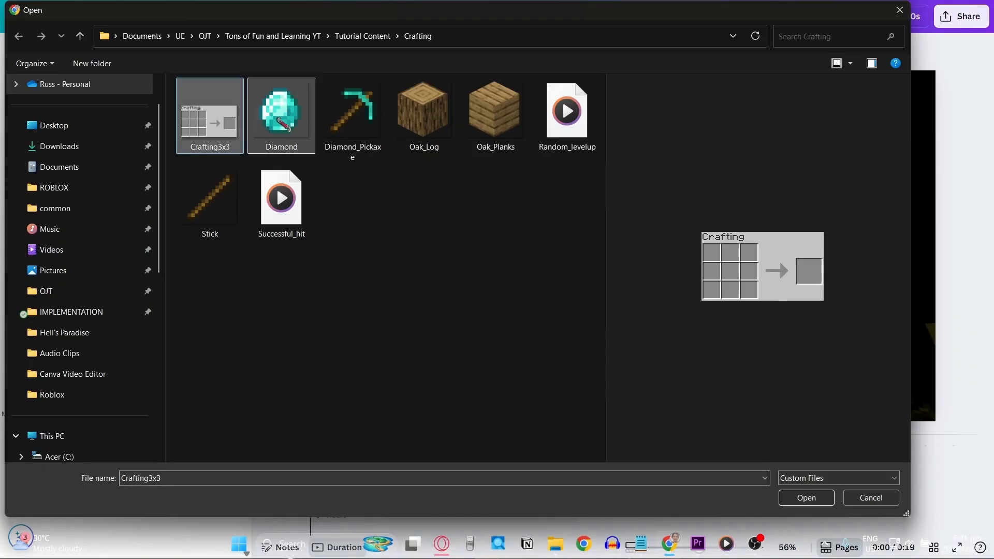
pyautogui.keyDown('ctrl'); pyautogui.click(281, 116); pyautogui.keyUp('ctrl')
pyautogui.keyDown('ctrl'); pyautogui.click(352, 116); pyautogui.keyUp('ctrl')
pyautogui.keyDown('ctrl'); pyautogui.click(422, 118); pyautogui.keyUp('ctrl')
pyautogui.keyDown('ctrl'); pyautogui.click(494, 118); pyautogui.keyUp('ctrl')
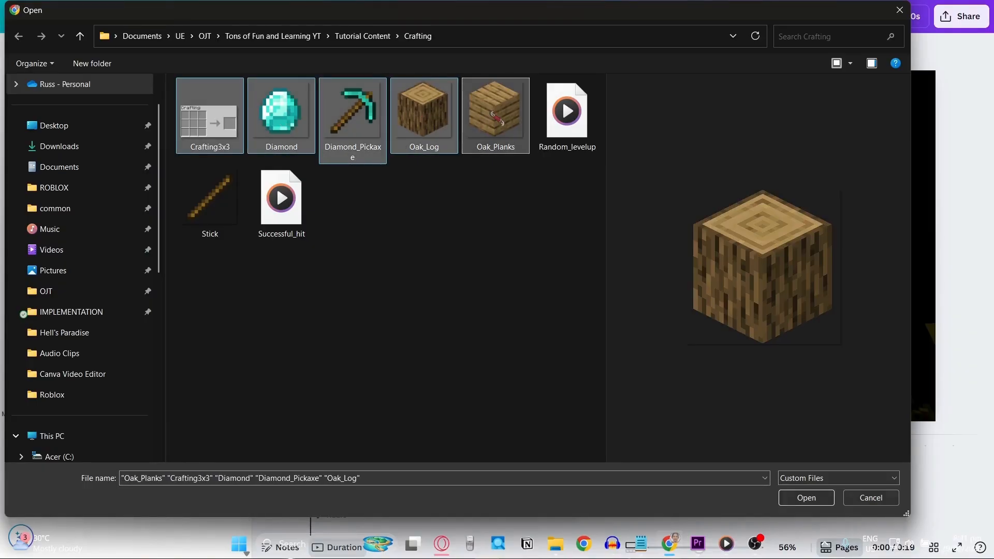
pyautogui.keyDown('ctrl'); pyautogui.click(216, 193); pyautogui.keyUp('ctrl')
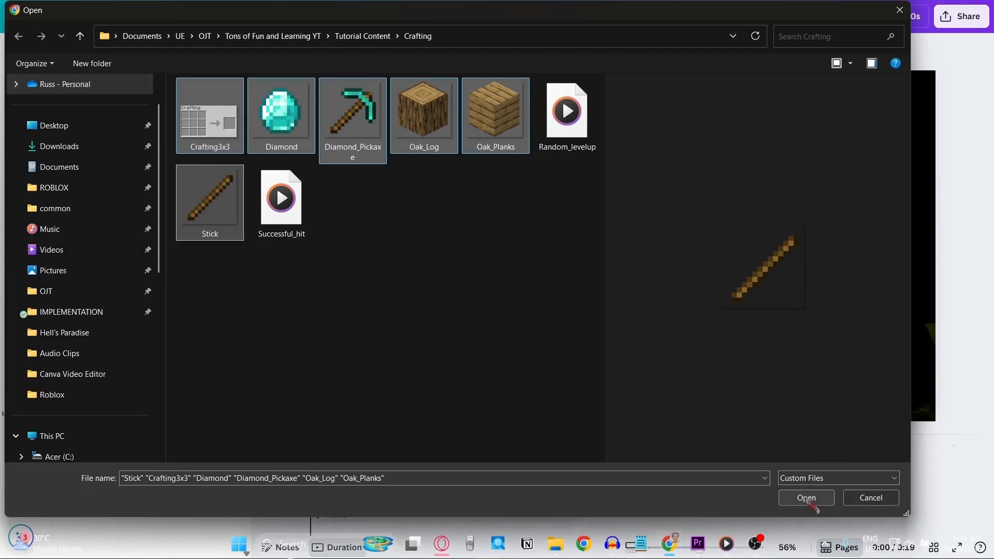
pyautogui.click(808, 503)
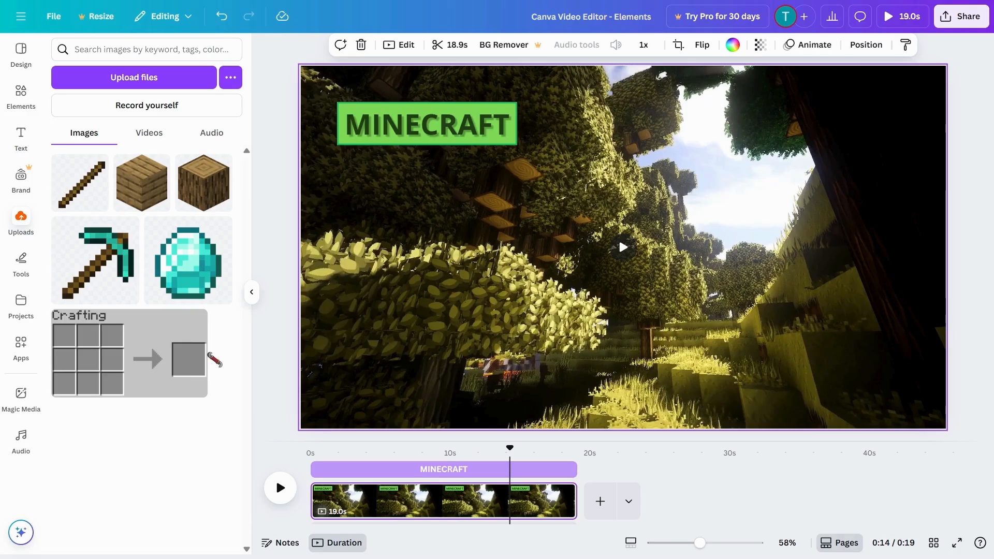
# Step: Add the crafting grid image to the middle of the video and fit a scaled-down oak log into its center slot
pyautogui.moveTo(135, 372); pyautogui.dragTo(674, 268)
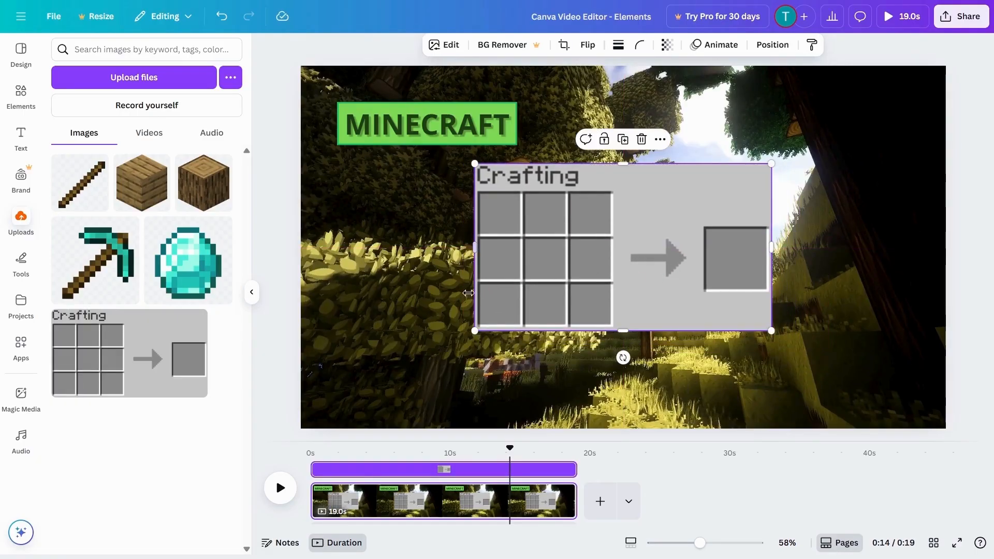
pyautogui.click(294, 346)
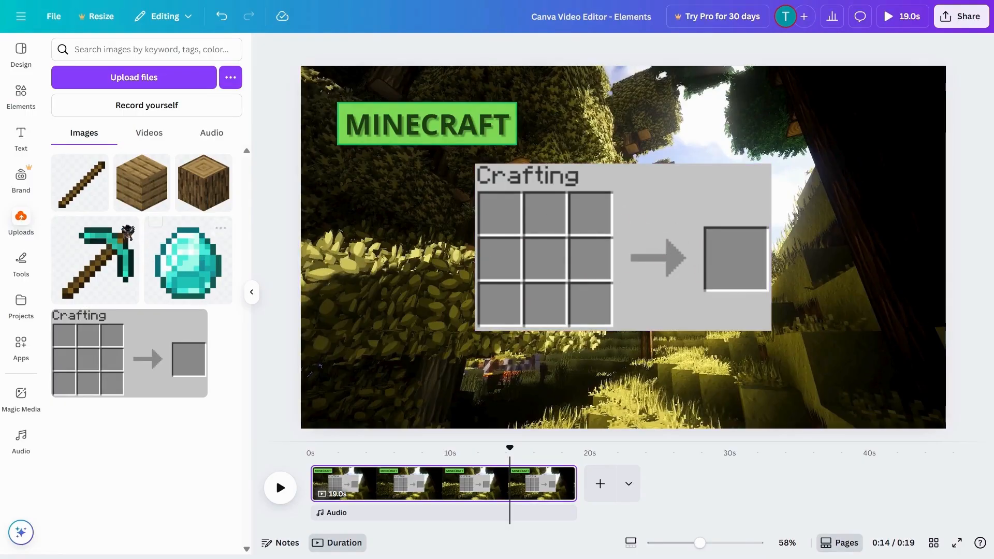
pyautogui.moveTo(203, 182); pyautogui.dragTo(383, 301)
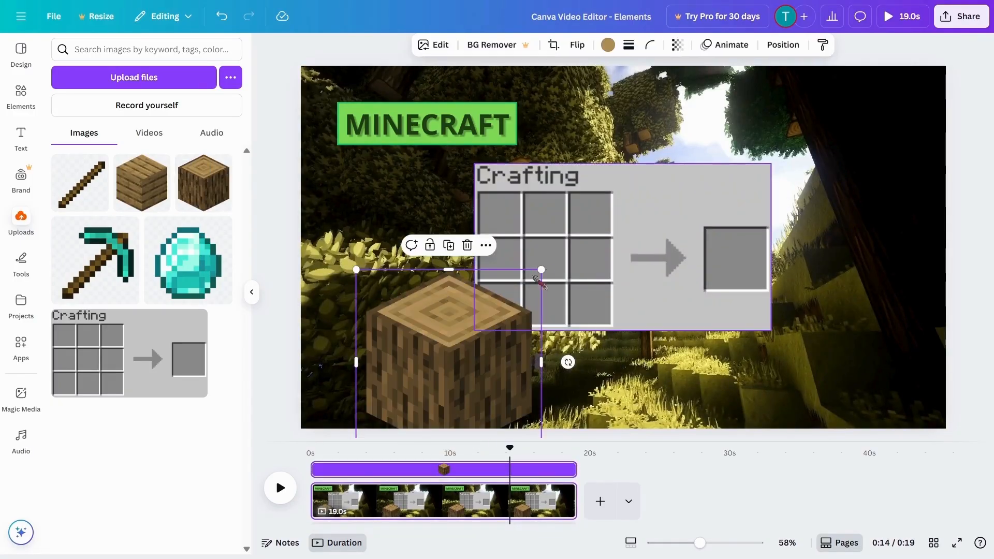
pyautogui.moveTo(539, 280); pyautogui.dragTo(566, 240)
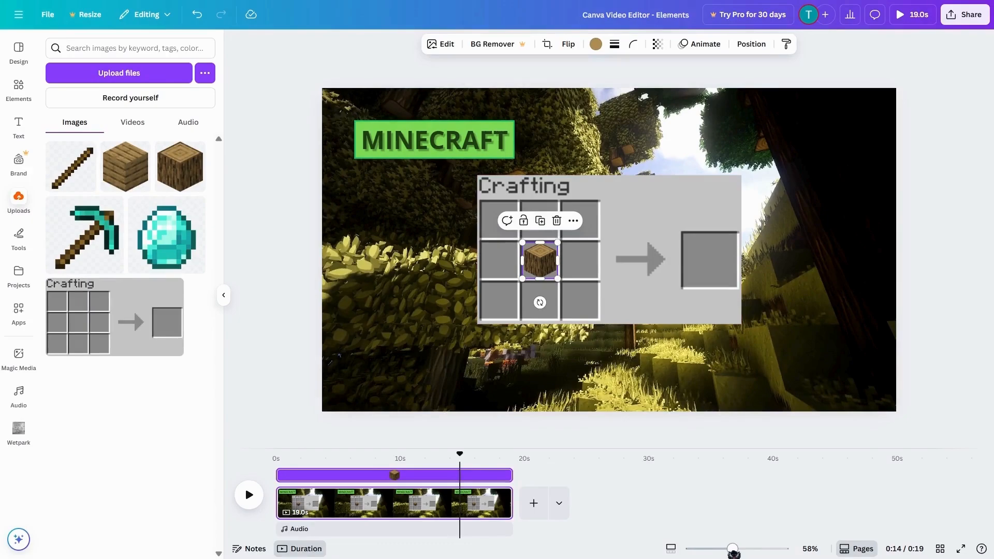
pyautogui.moveTo(733, 550); pyautogui.dragTo(739, 550)
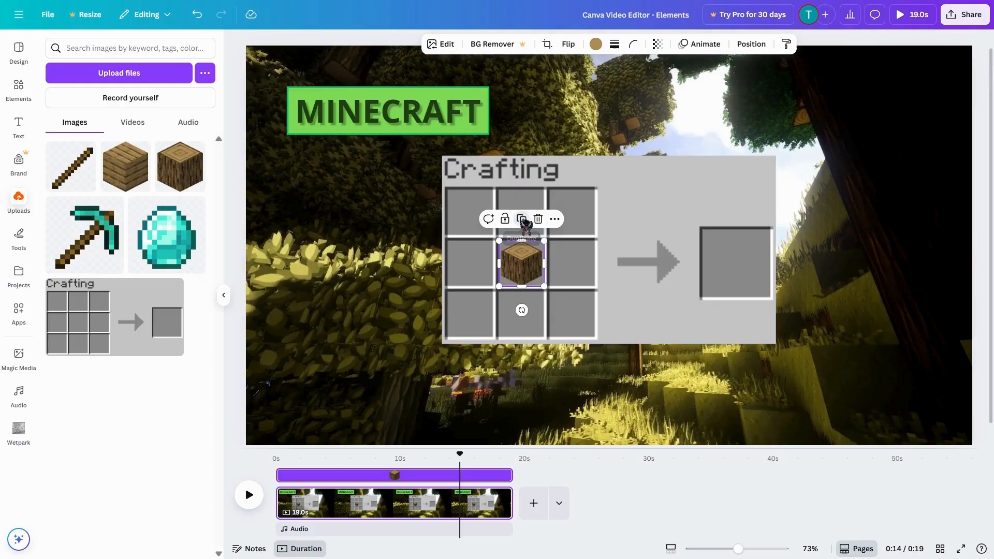
# Step: Duplicate the oak log until all nine slots of the crafting grid hold one
pyautogui.click(522, 219)
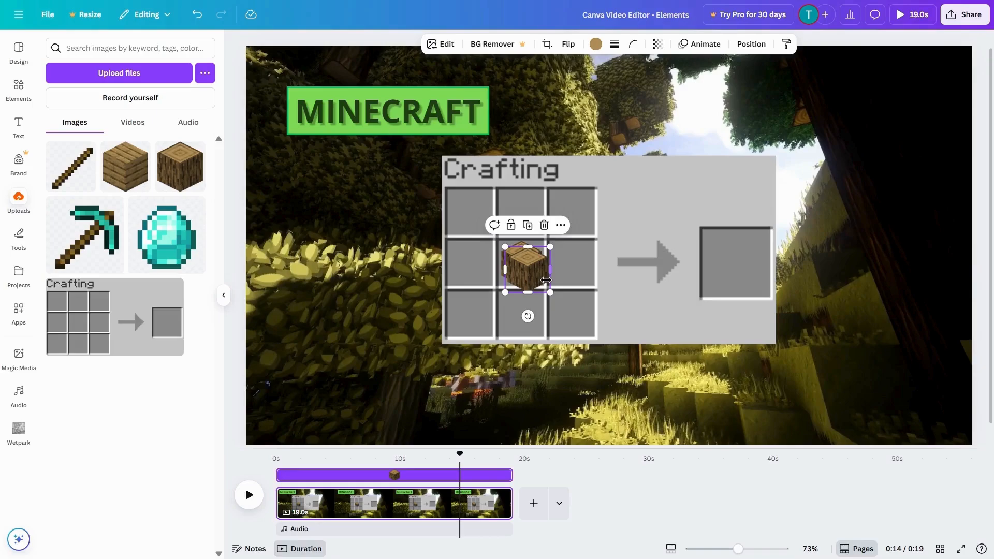
pyautogui.moveTo(537, 277); pyautogui.dragTo(578, 269)
pyautogui.click(530, 276)
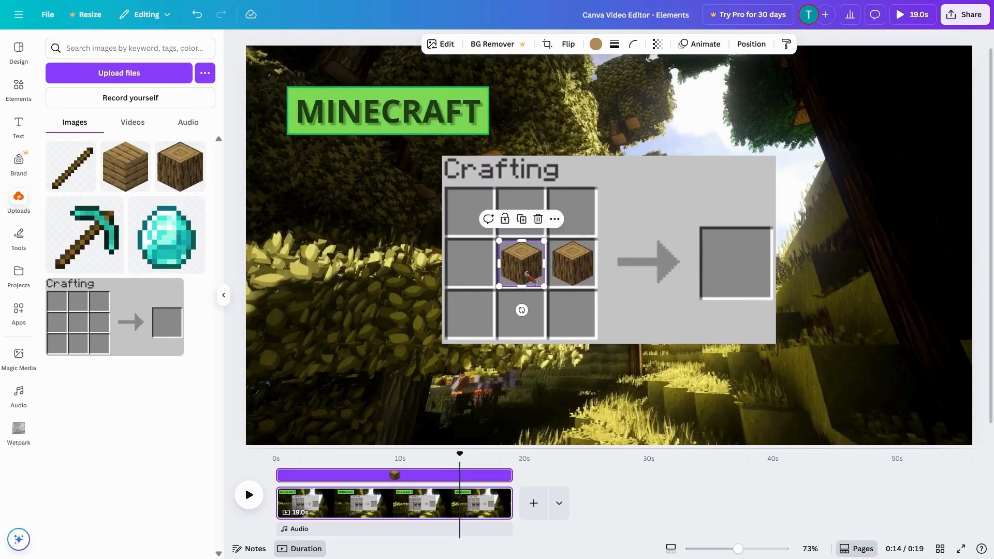
pyautogui.keyDown('shift'); pyautogui.click(551, 275); pyautogui.keyUp('shift')
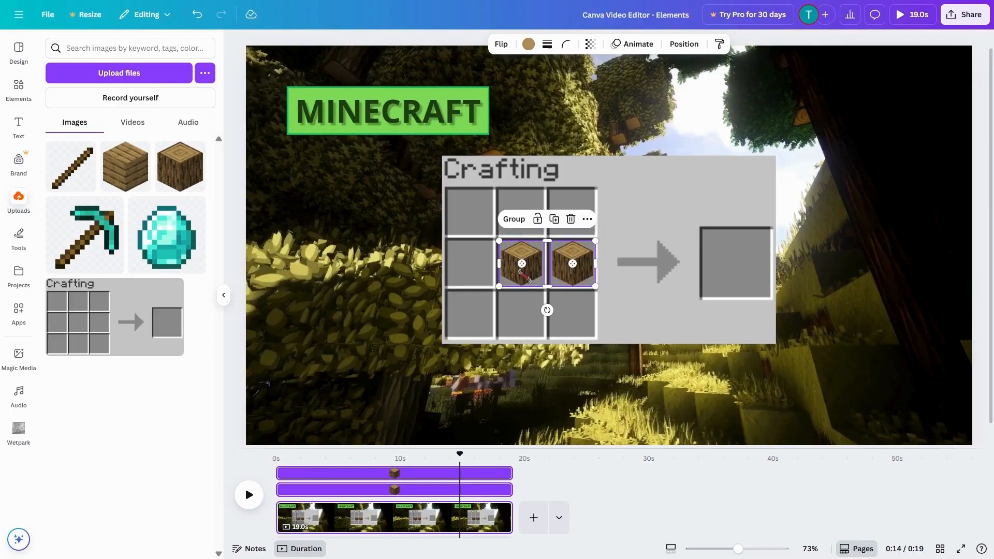
pyautogui.moveTo(520, 273)
pyautogui.mouseDown()
pyautogui.moveTo(466, 221)
pyautogui.moveTo(572, 207)
pyautogui.moveTo(535, 251)
pyautogui.moveTo(538, 267)
pyautogui.mouseUp()
pyautogui.click(524, 248)
pyautogui.click(528, 213)
pyautogui.click(520, 168)
pyautogui.click(475, 213)
pyautogui.keyDown('shift'); pyautogui.click(519, 213); pyautogui.keyUp('shift')
pyautogui.keyDown('shift'); pyautogui.click(560, 213); pyautogui.keyUp('shift')
pyautogui.click(528, 169)
pyautogui.click(528, 219)
pyautogui.click(560, 227)
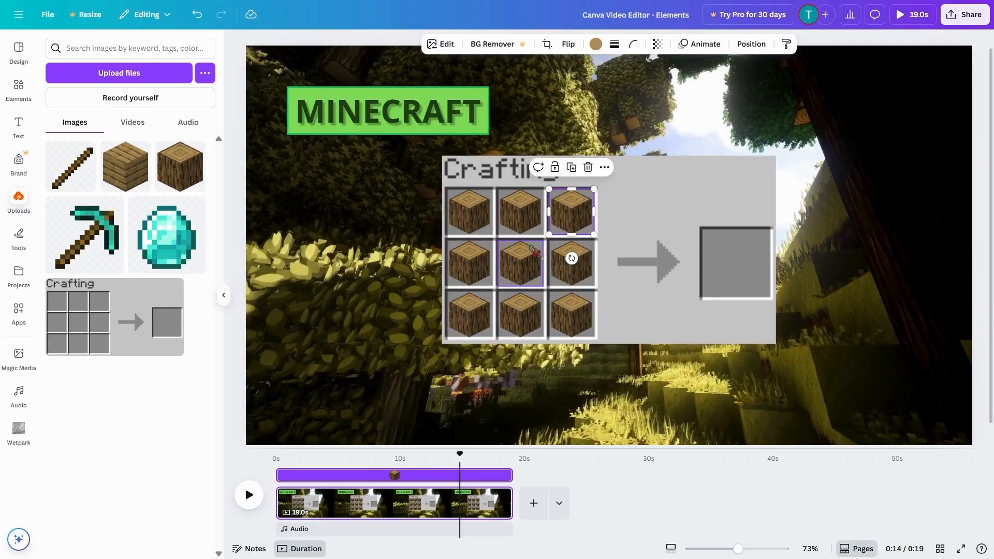
# Step: Place another copy of the oak log in the result slot beside the arrow
pyautogui.click(571, 167)
pyautogui.moveTo(572, 212); pyautogui.dragTo(741, 272)
pyautogui.click(700, 421)
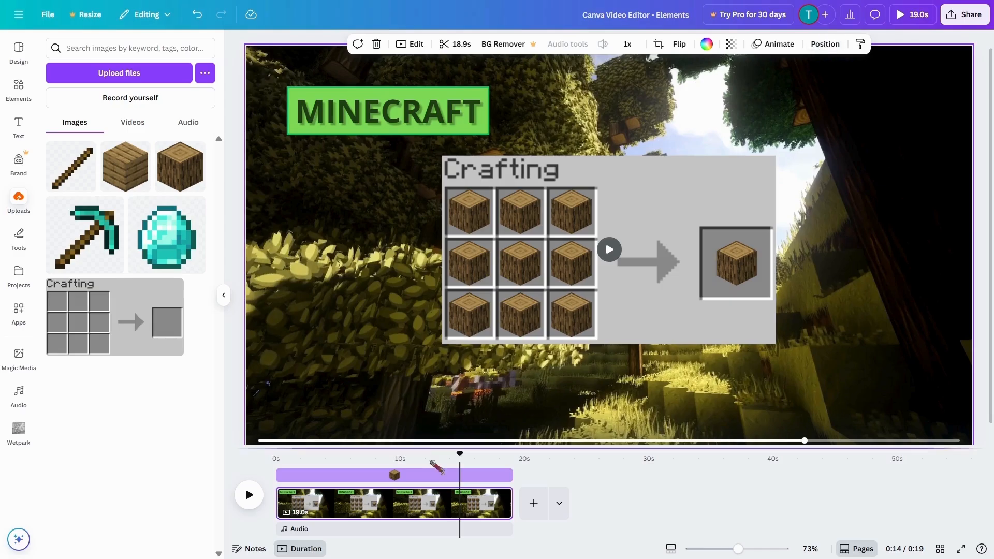
# Step: Open the layer list for the video page and look through its stacking order
pyautogui.click(823, 45)
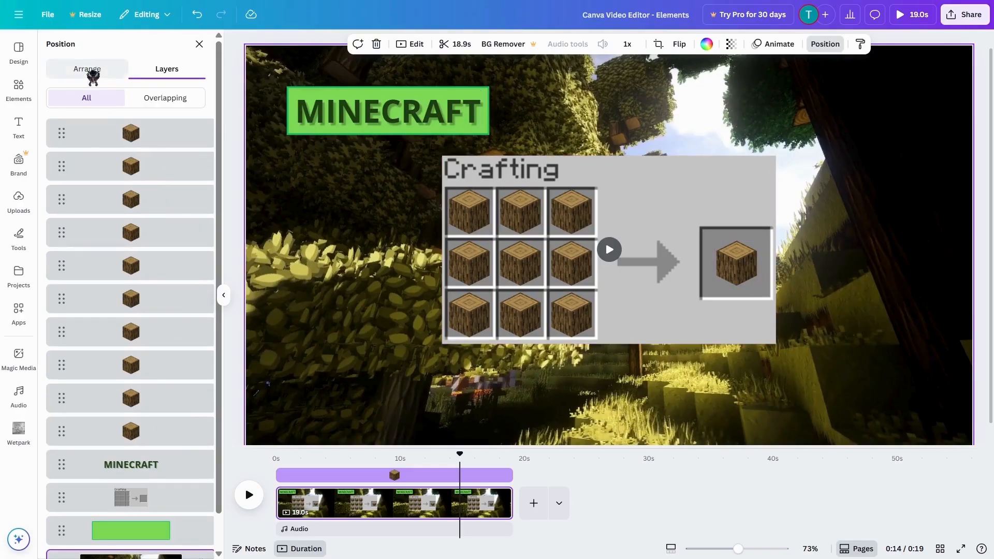
pyautogui.click(199, 44)
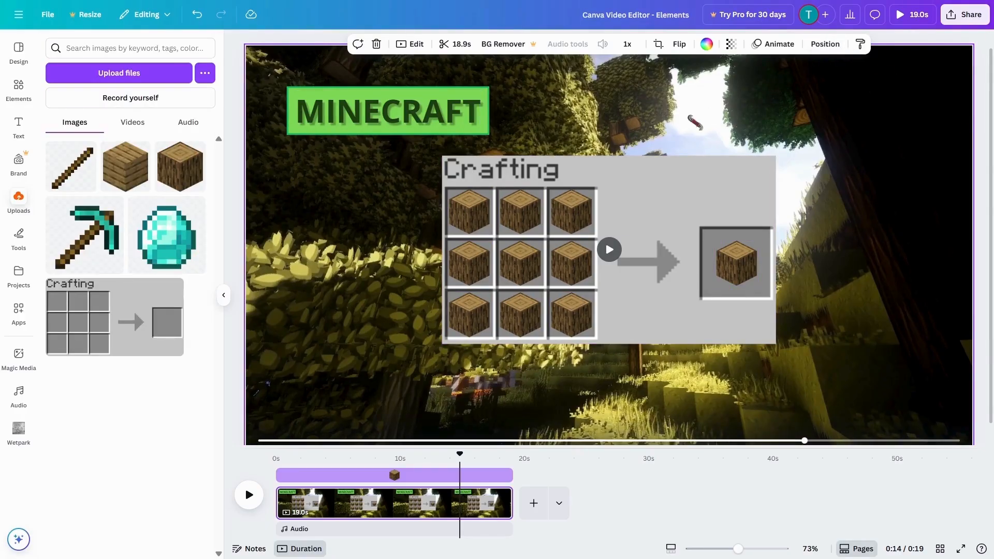
pyautogui.click(823, 44)
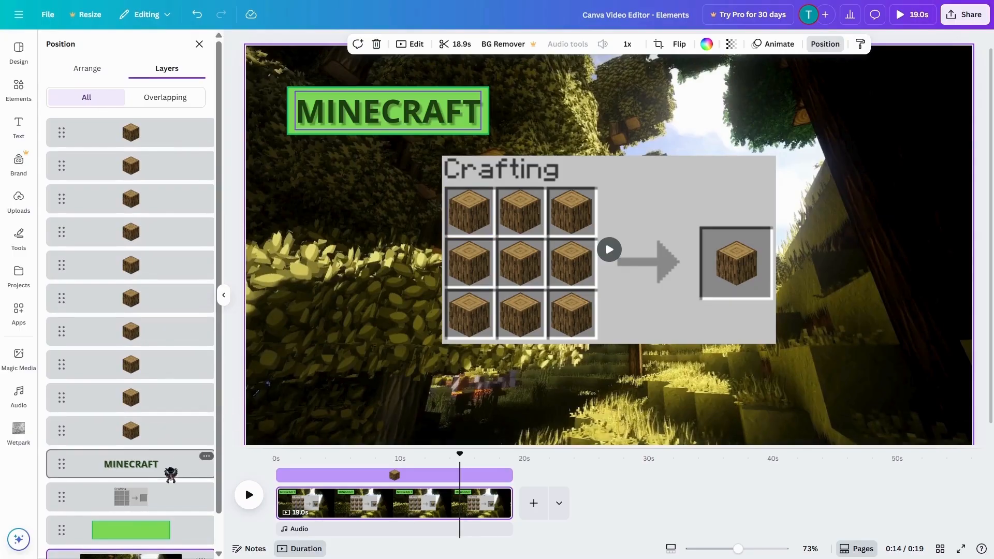
pyautogui.scroll(-1, 170, 472)
pyautogui.scroll(1, 170, 472)
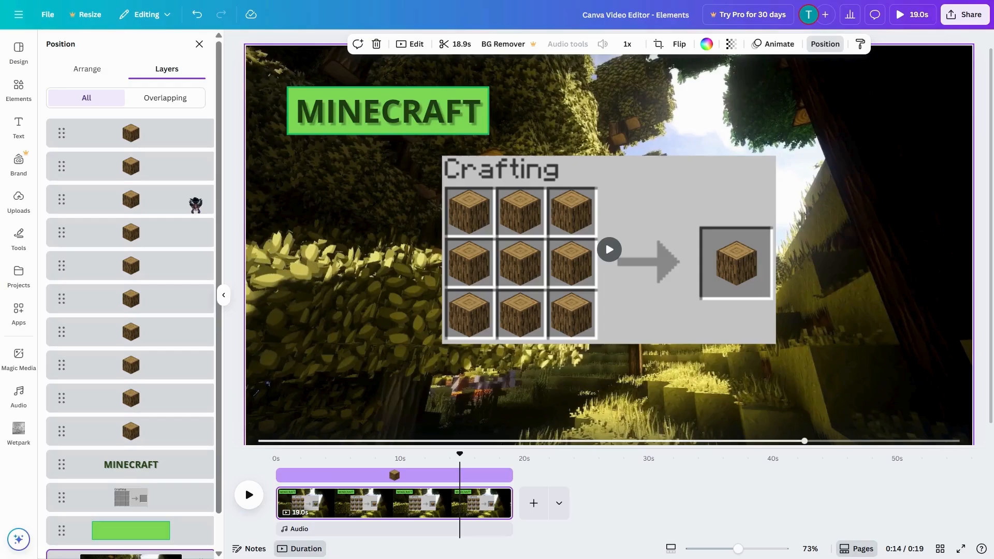
# Step: Select the layers one after another to check which canvas object each oak log and heading layer belongs to
pyautogui.click(166, 399)
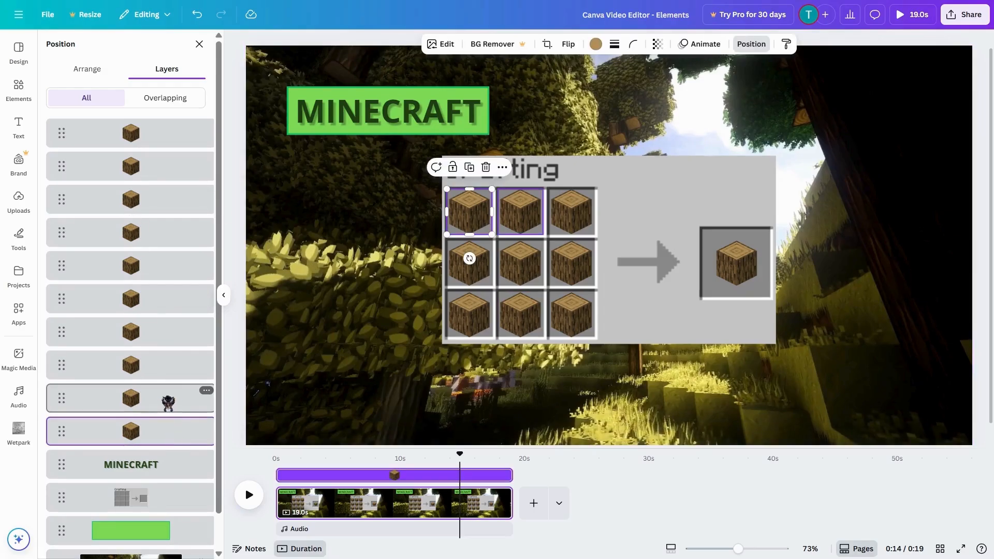
pyautogui.click(167, 364)
pyautogui.click(171, 332)
pyautogui.click(175, 300)
pyautogui.click(174, 266)
pyautogui.click(171, 231)
pyautogui.click(170, 199)
pyautogui.click(170, 167)
pyautogui.click(174, 135)
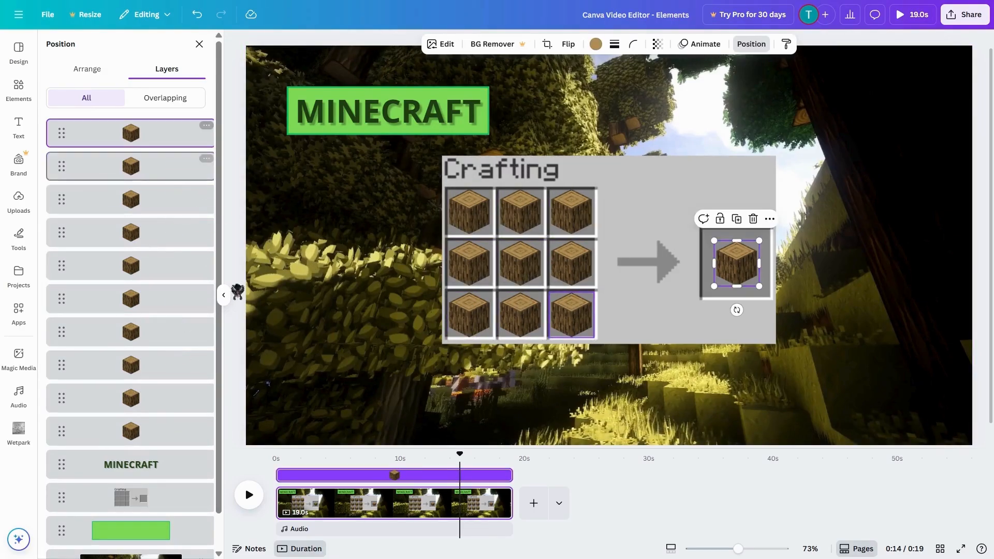
pyautogui.scroll(-1, 233, 331)
pyautogui.scroll(-1, 171, 466)
pyautogui.click(150, 434)
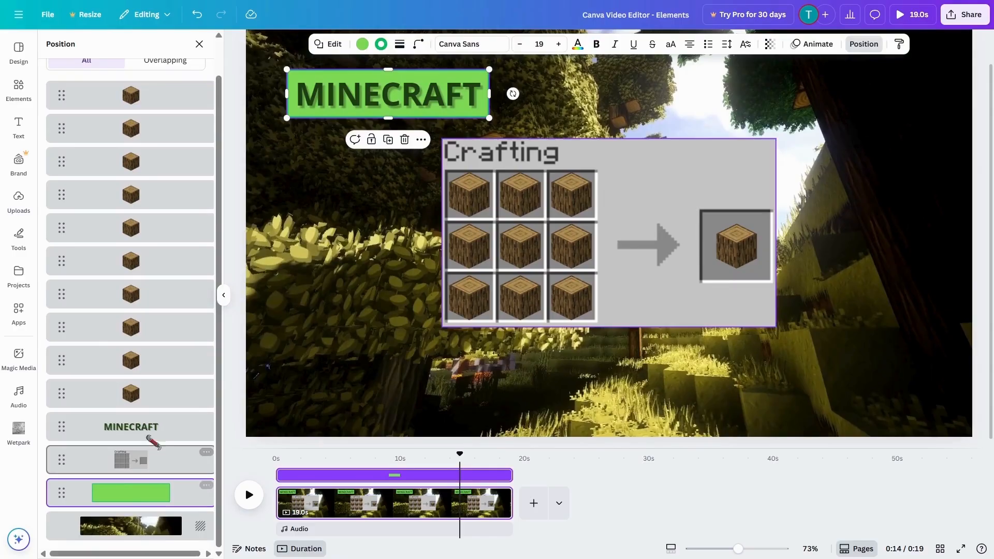
# Step: Move the crafting grid layer directly above the MINECRAFT heading layer
pyautogui.click(148, 458)
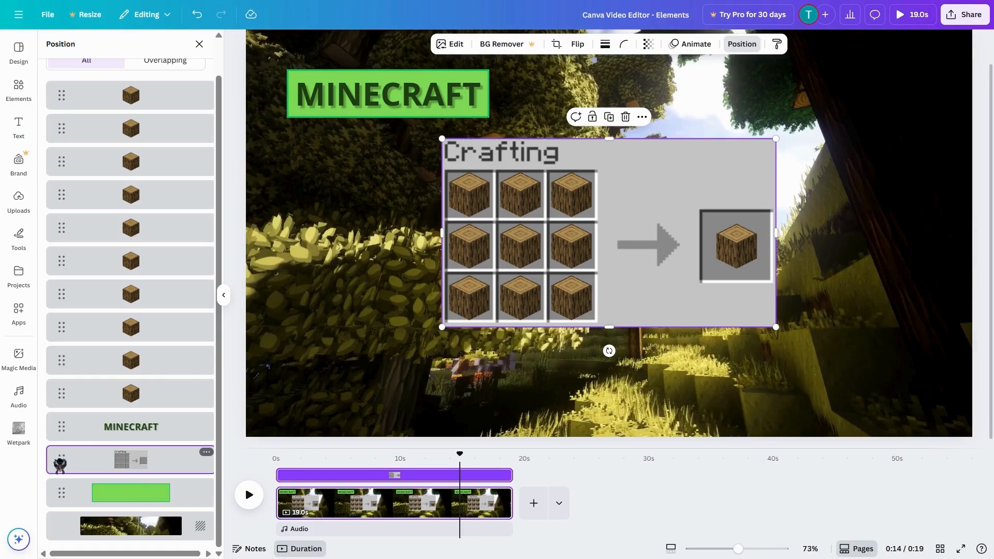
pyautogui.moveTo(61, 460); pyautogui.dragTo(66, 423)
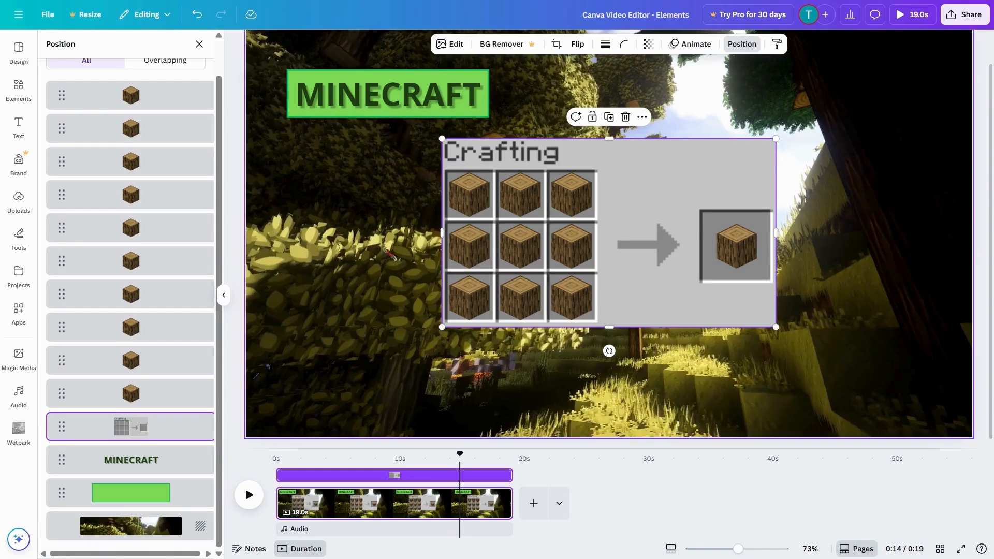
# Step: Move the crafting grid layer above all the oak logs, and undo that move
pyautogui.scroll(1, 360, 247)
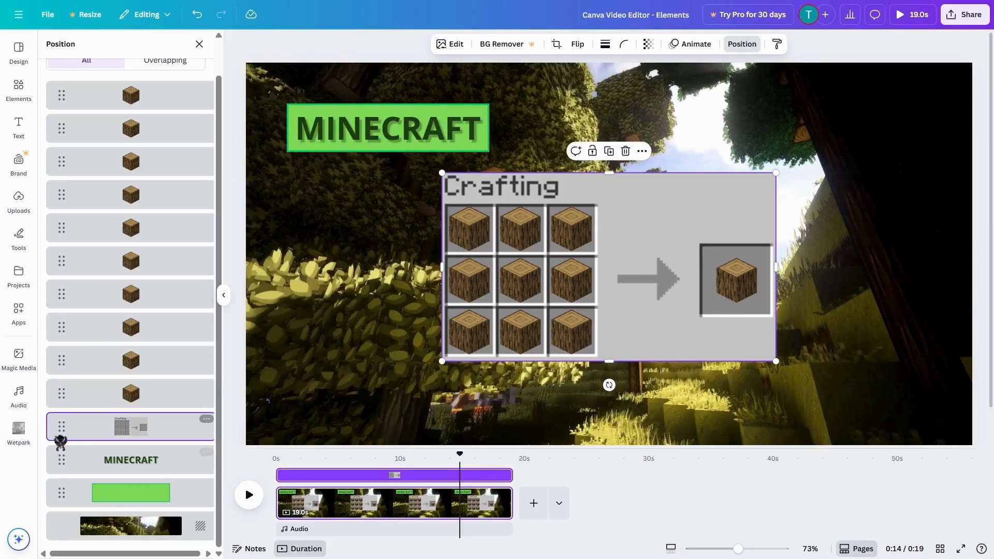
pyautogui.moveTo(61, 439); pyautogui.dragTo(68, 101)
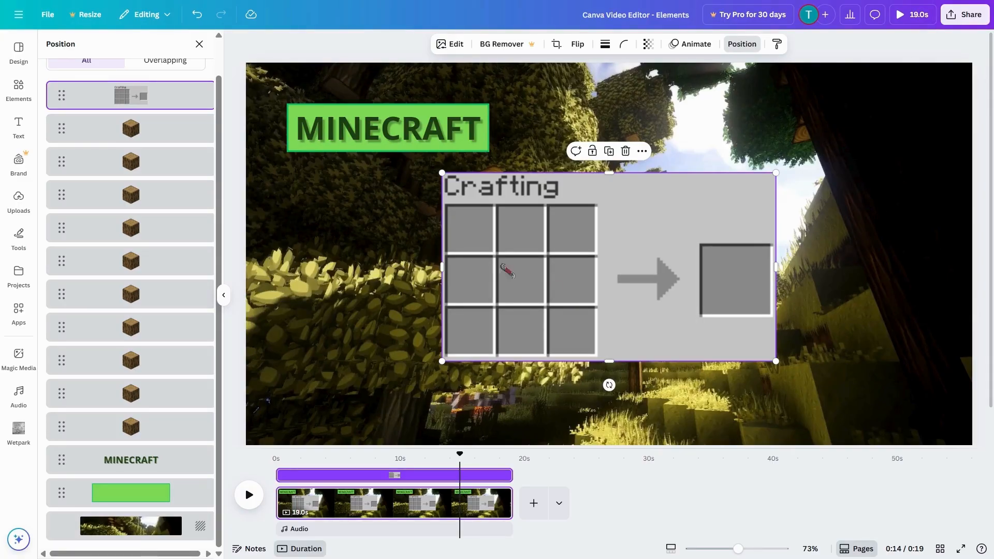
pyautogui.click(196, 15)
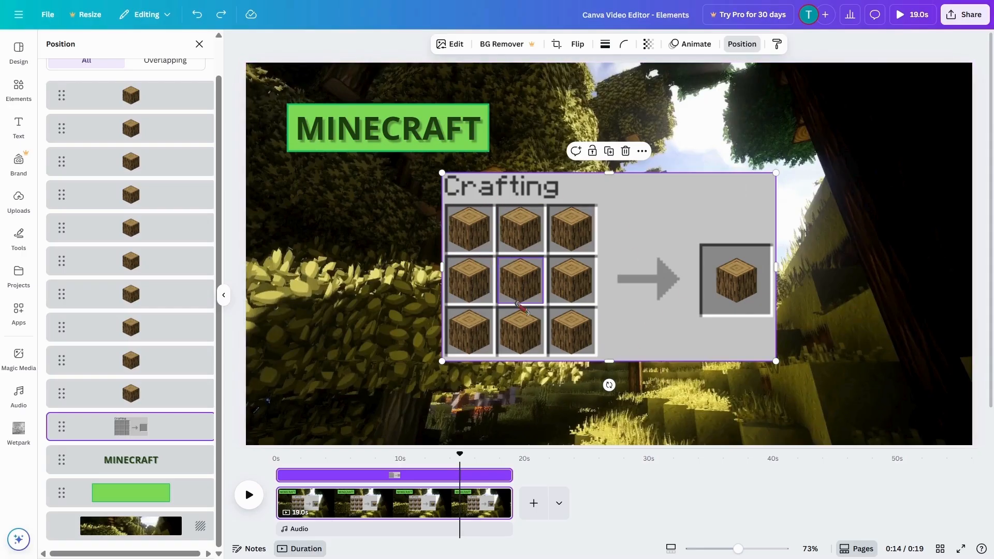
# Step: Replace the oak log in the result slot with the uploaded oak planks image, centered in the slot
pyautogui.click(17, 87)
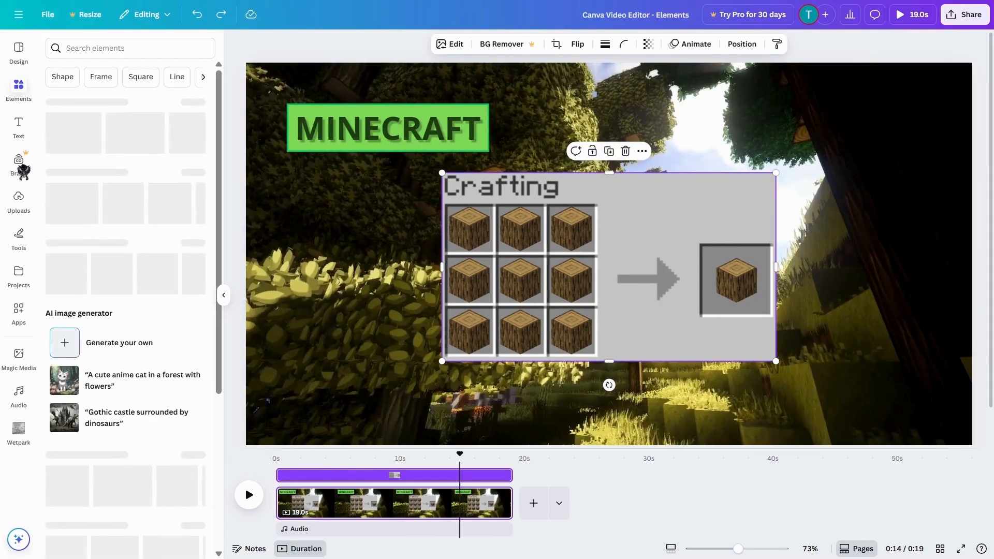
pyautogui.click(19, 202)
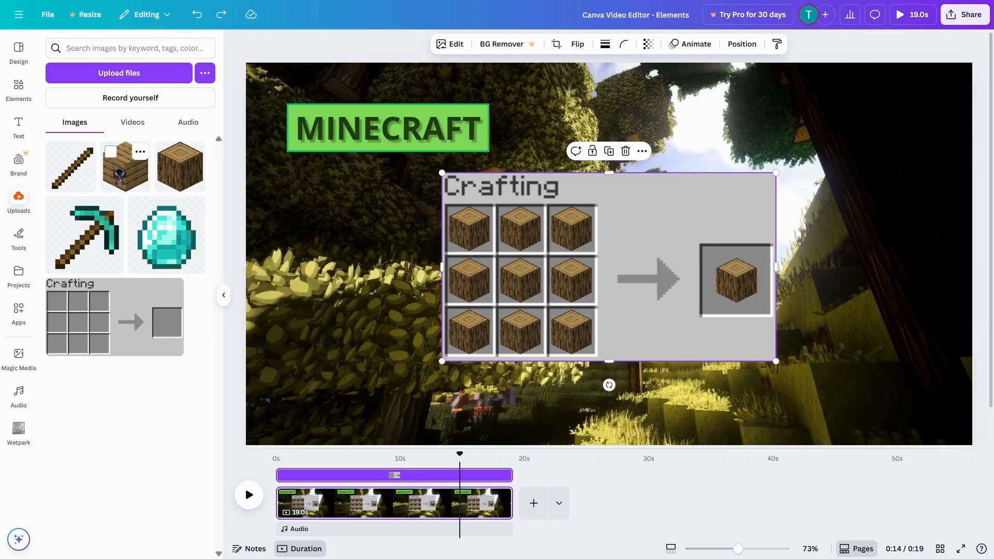
pyautogui.moveTo(119, 175); pyautogui.dragTo(666, 205)
pyautogui.moveTo(712, 266); pyautogui.dragTo(729, 281)
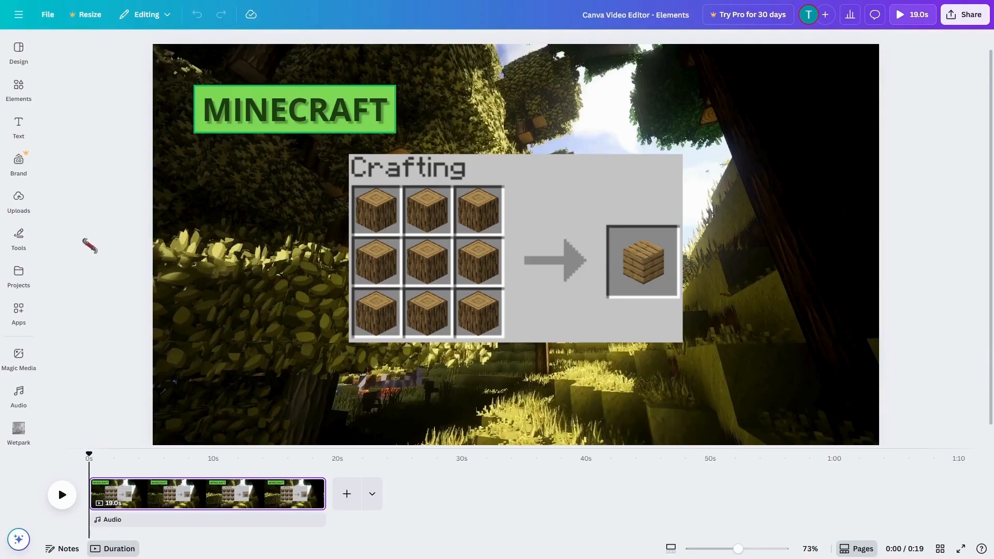
# Step: Apply the Pop animation to the oak log in the upper-left slot of the crafting grid
pyautogui.click(19, 87)
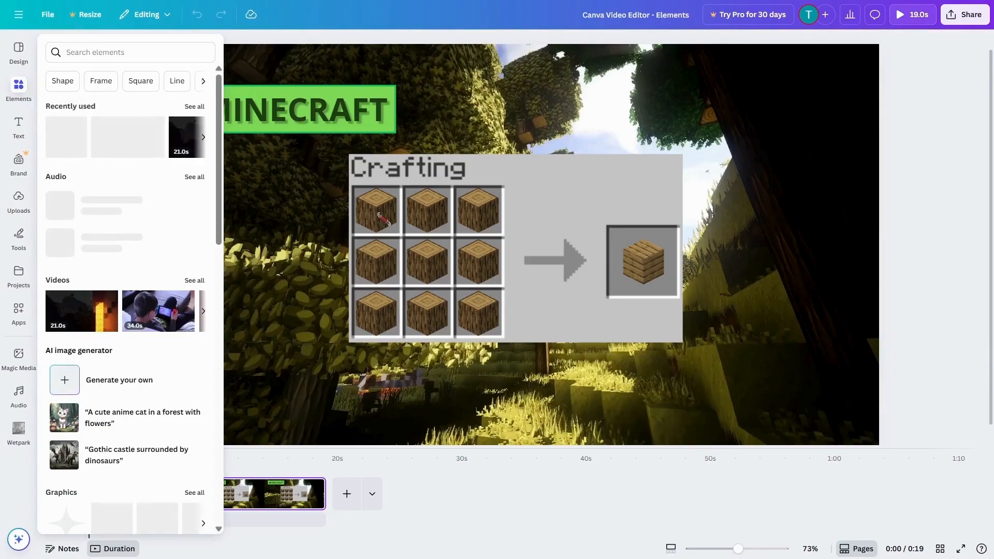
pyautogui.click(395, 221)
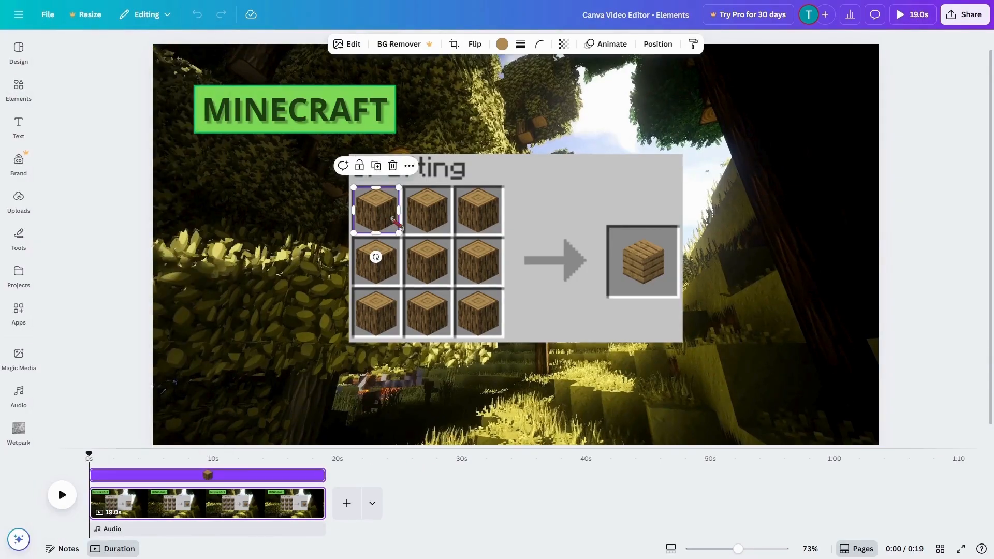
pyautogui.click(589, 47)
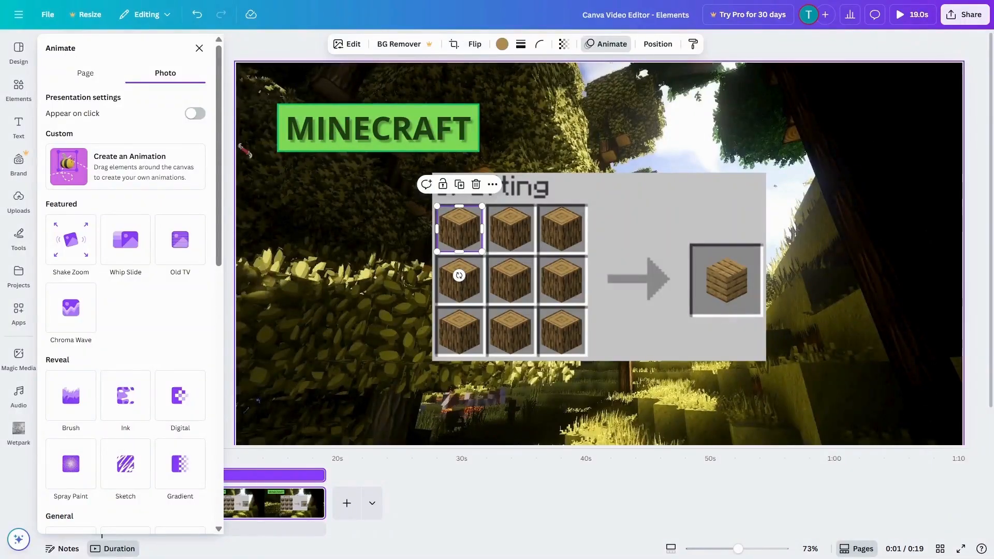
pyautogui.moveTo(223, 149)
pyautogui.mouseDown()
pyautogui.moveTo(214, 439)
pyautogui.moveTo(222, 250)
pyautogui.mouseUp()
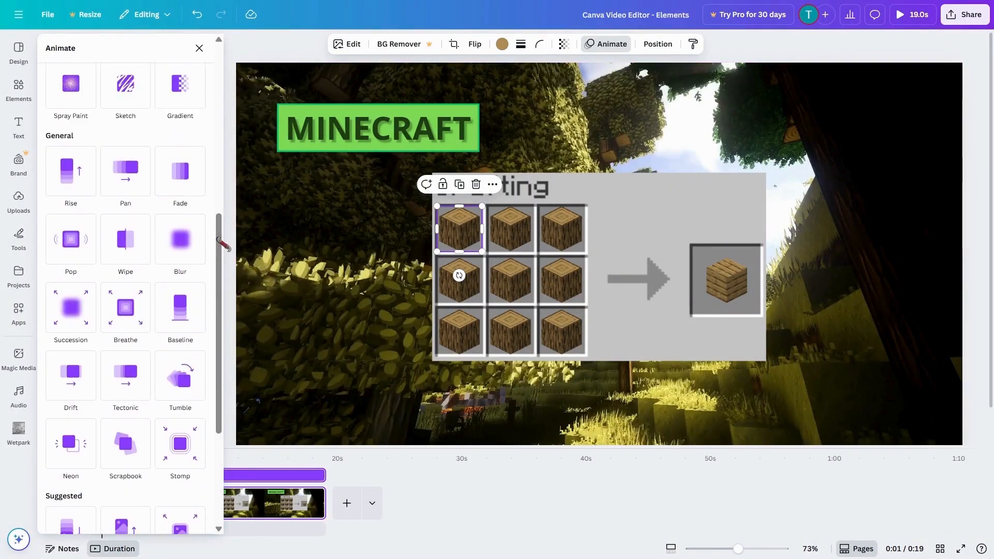
pyautogui.click(82, 300)
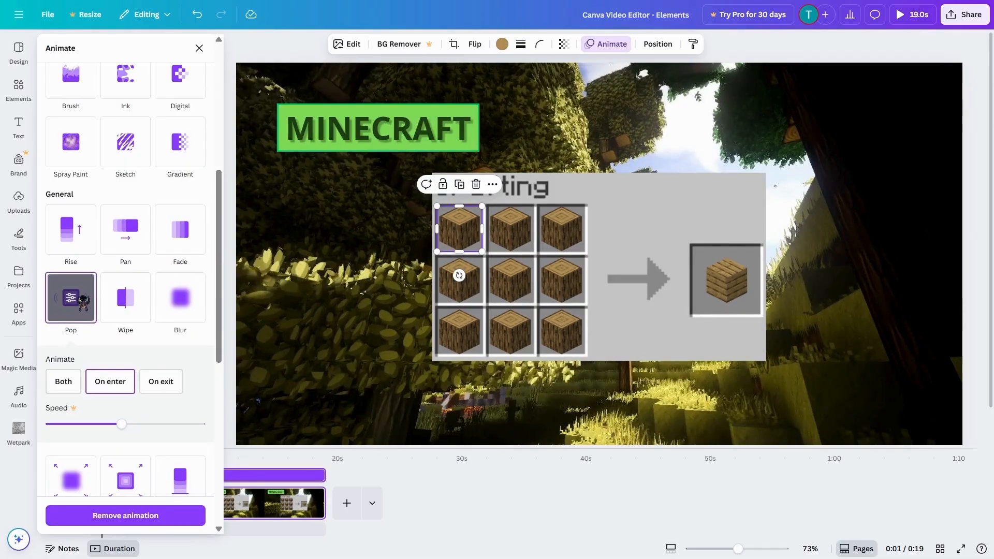
# Step: Try the Blur animation on the upper-left oak log, and switch back to Pop
pyautogui.scroll(1, 192, 333)
pyautogui.click(178, 365)
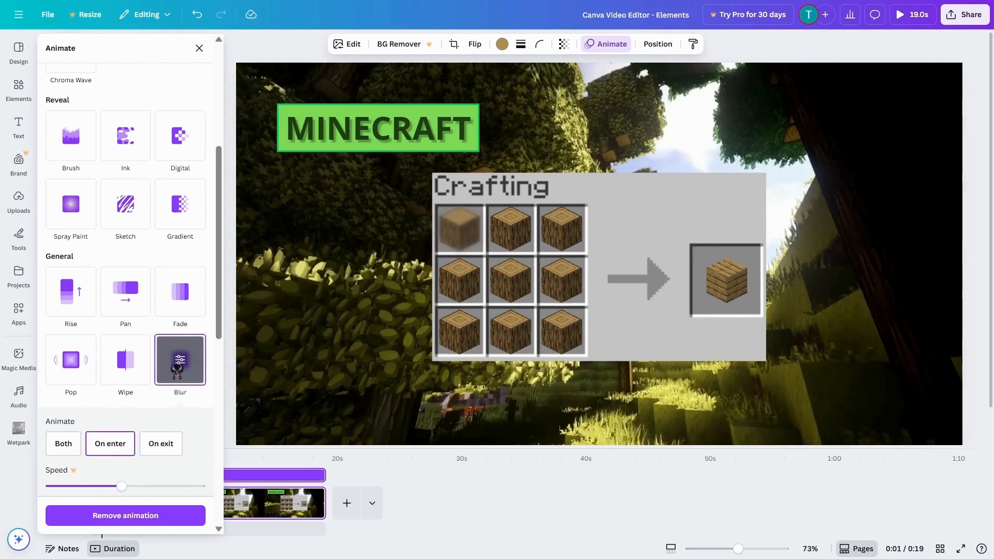
pyautogui.click(72, 361)
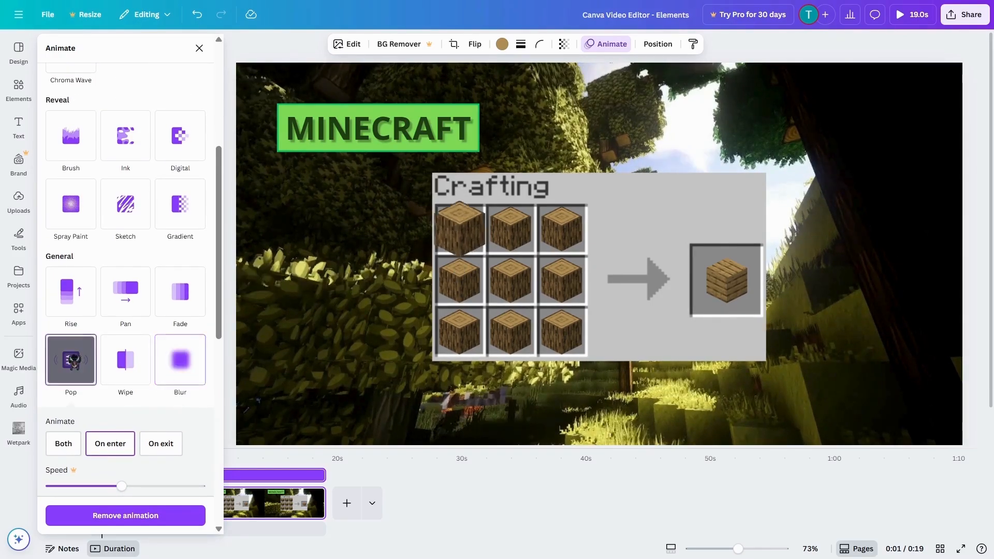
# Step: Set the upper-left oak log's Pop animation to play on enter
pyautogui.moveTo(221, 332); pyautogui.dragTo(224, 335)
pyautogui.scroll(-1, 197, 339)
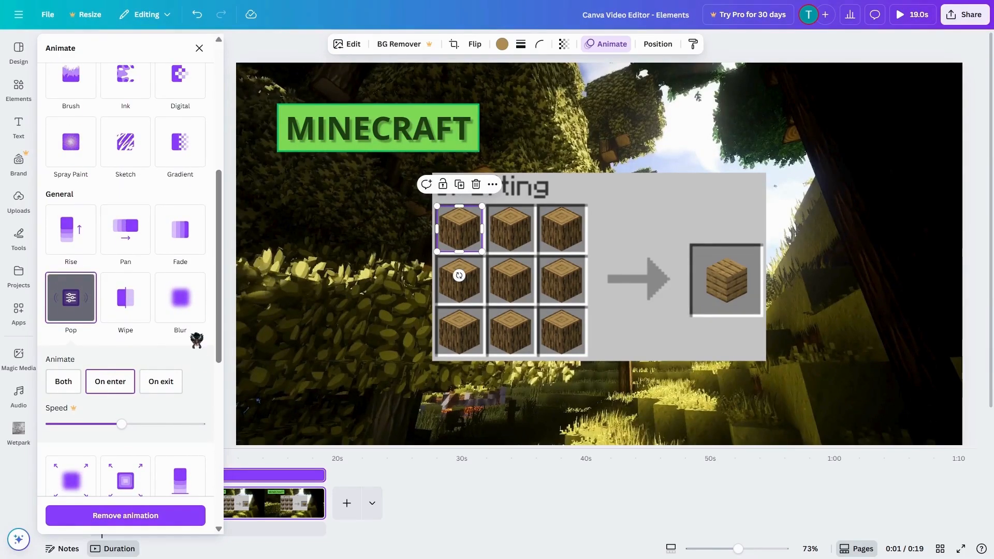
pyautogui.scroll(-4, 196, 339)
pyautogui.scroll(1, 192, 395)
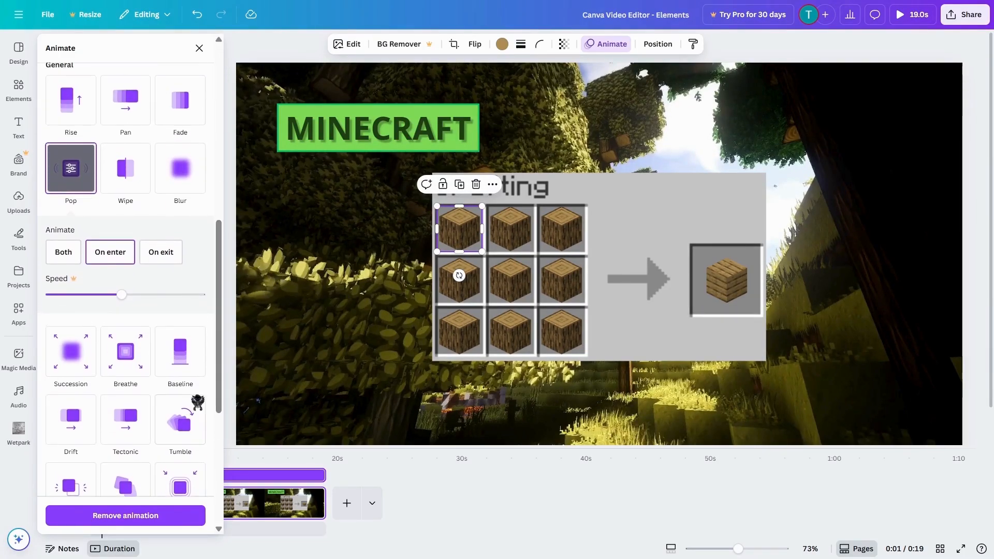
pyautogui.click(114, 264)
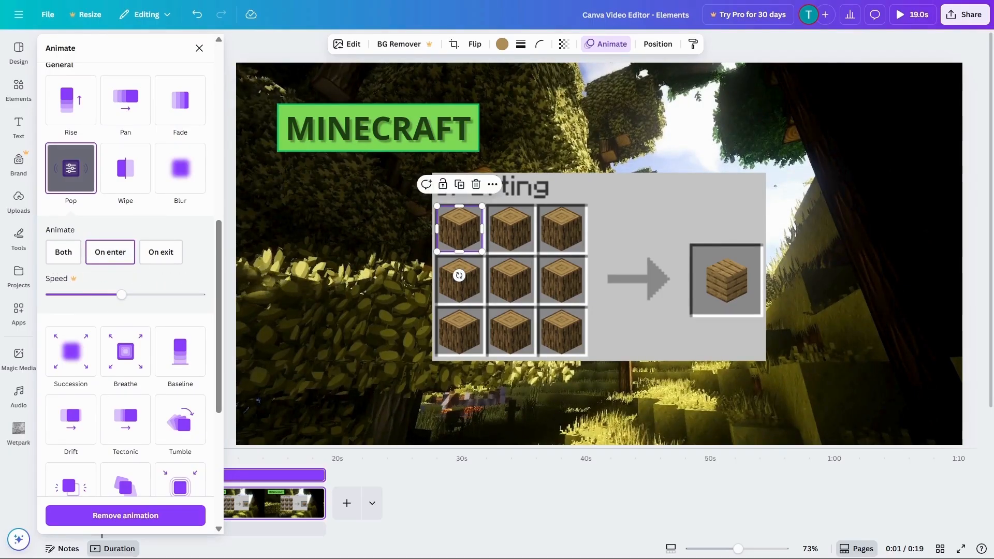
# Step: Preview the Blur animation on the upper-left oak log once more, and reapply Pop
pyautogui.scroll(3, 197, 340)
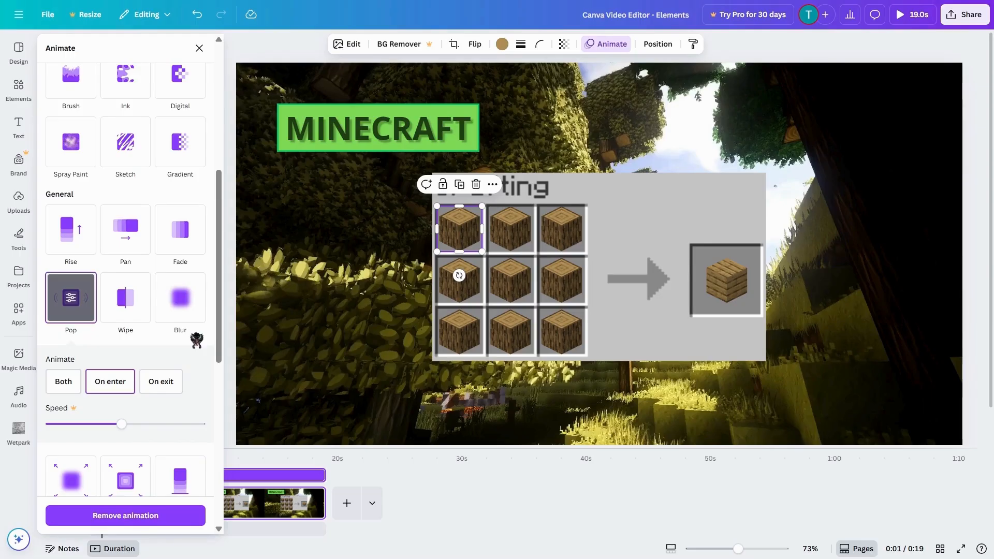
pyautogui.scroll(1, 189, 334)
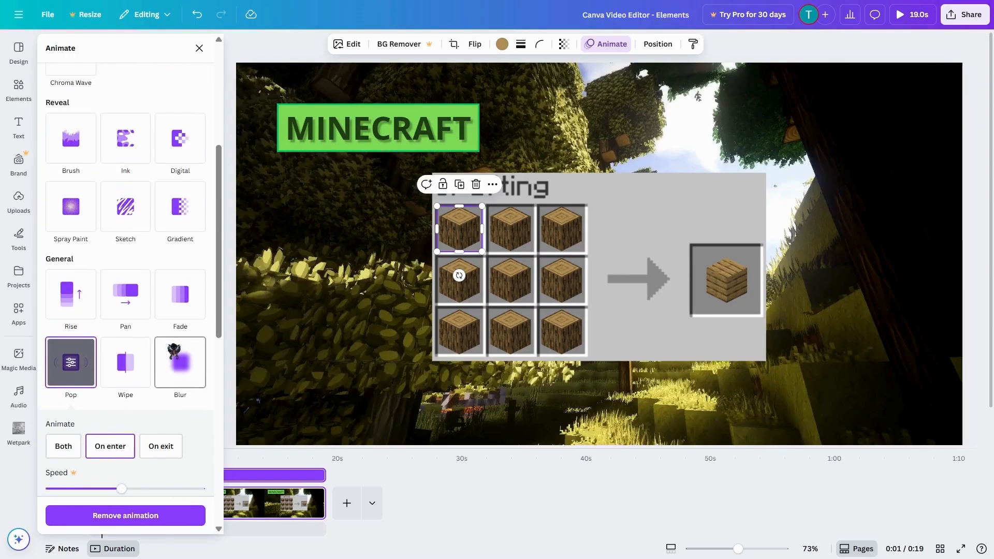
pyautogui.click(177, 368)
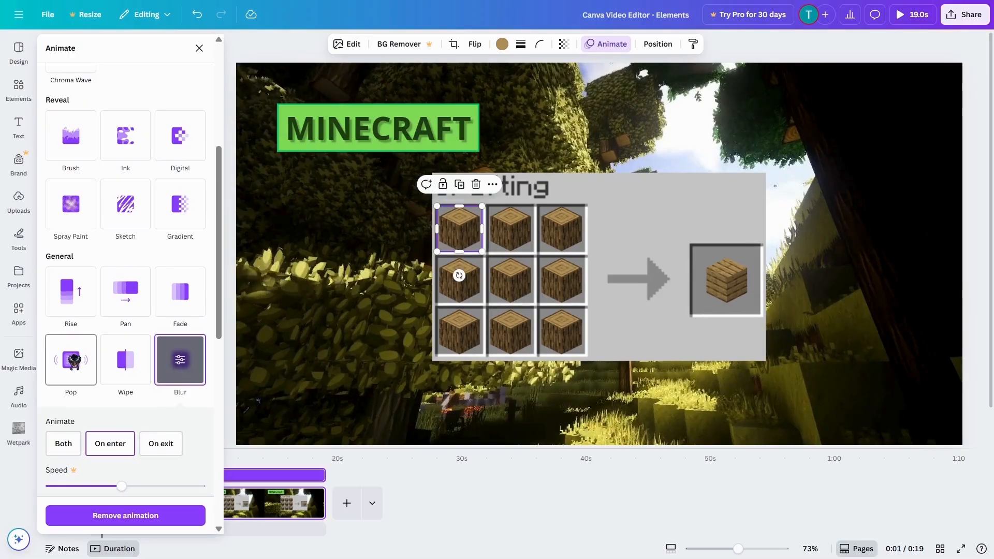
pyautogui.click(71, 360)
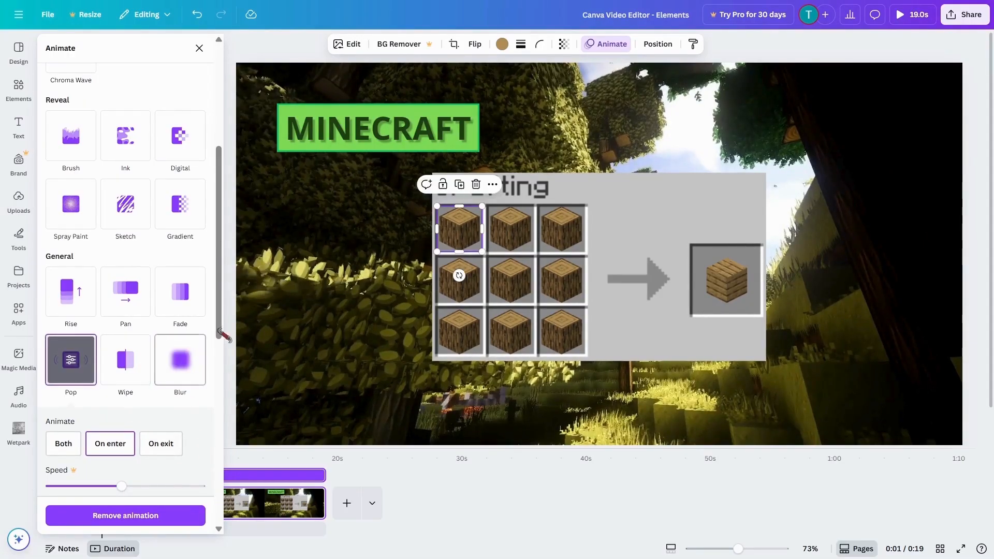
pyautogui.scroll(-1, 222, 332)
pyautogui.moveTo(221, 328); pyautogui.dragTo(199, 397)
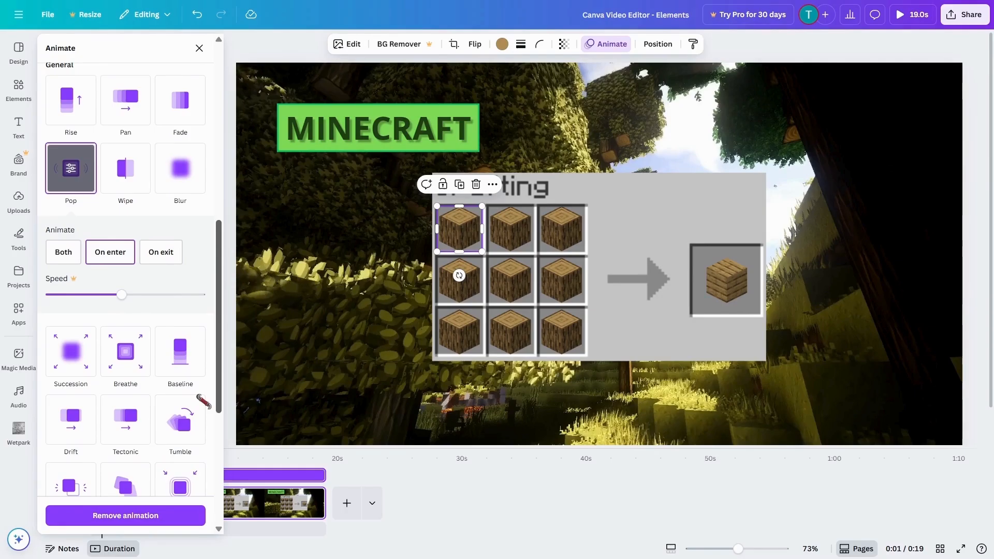
# Step: Play the video to preview the upper-left oak log's Pop animation on enter
pyautogui.click(113, 263)
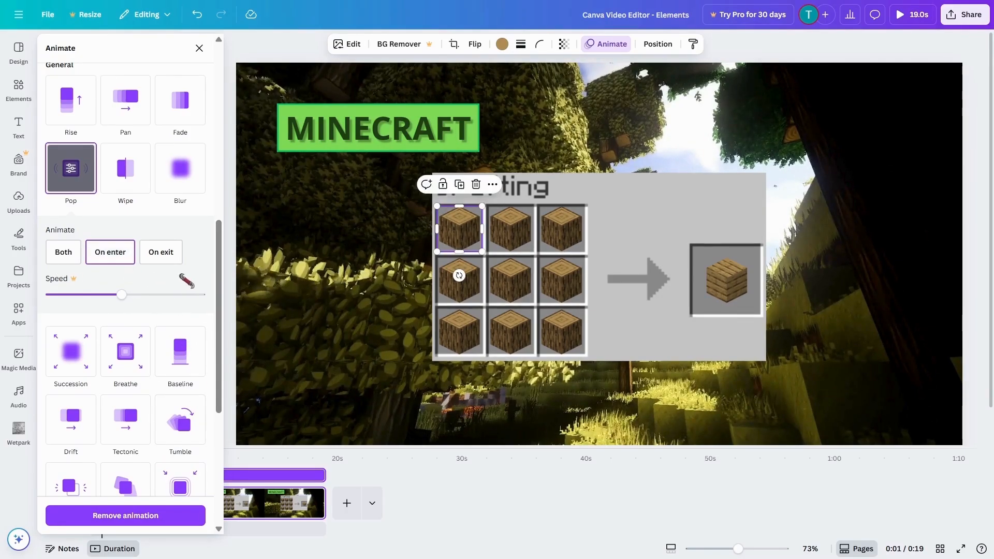
pyautogui.click(199, 48)
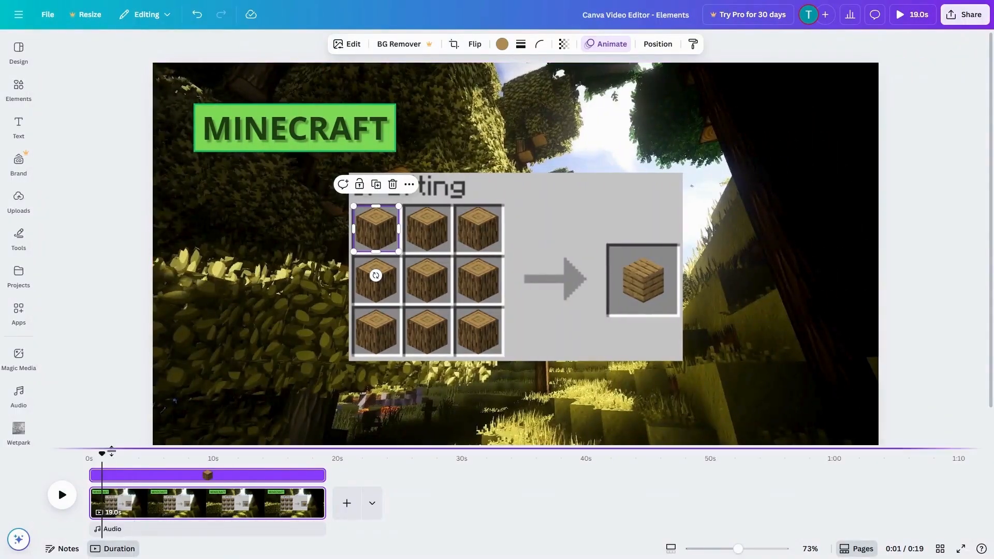
pyautogui.click(63, 495)
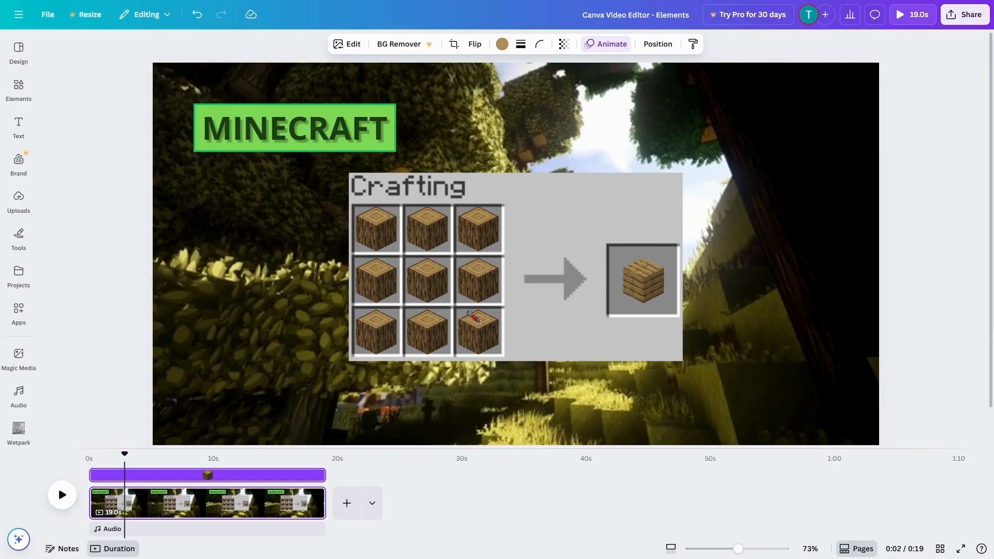
pyautogui.click(19, 51)
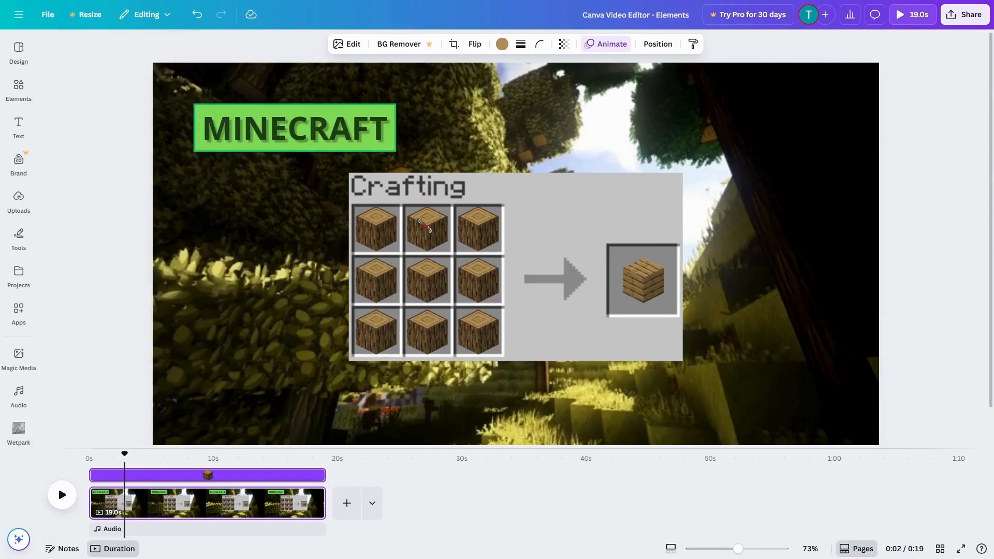
# Step: Select all nine oak logs in the crafting grid and apply the Pop animation to them on enter
pyautogui.click(425, 223)
pyautogui.keyDown('shift'); pyautogui.click(479, 228); pyautogui.keyUp('shift')
pyautogui.hotkey('ctrl', 'a')
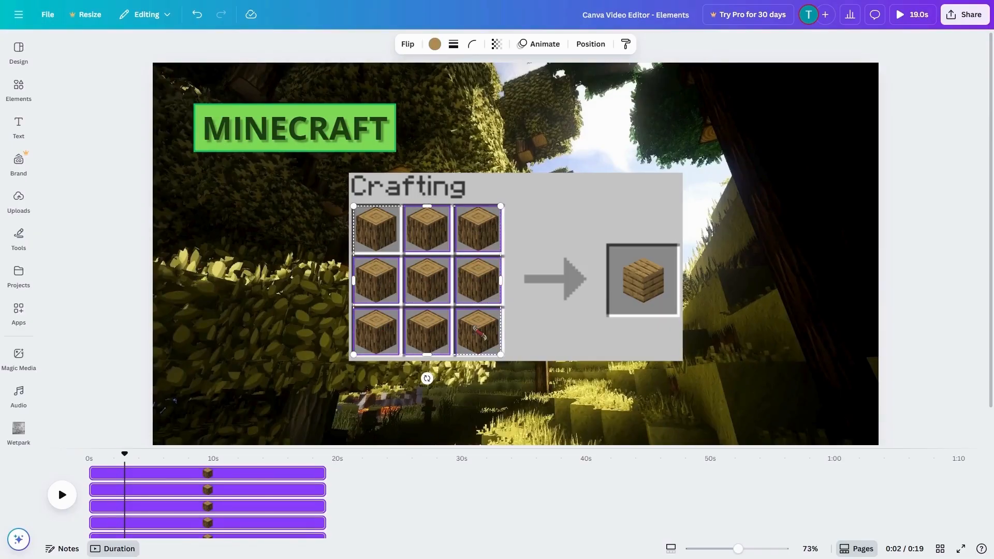
pyautogui.click(540, 44)
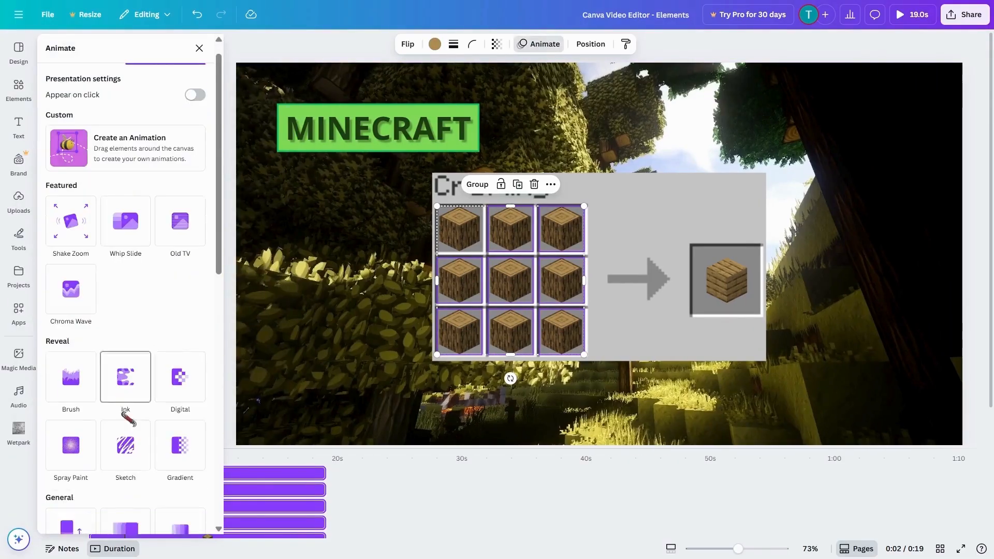
pyautogui.scroll(-4, 103, 409)
pyautogui.click(83, 426)
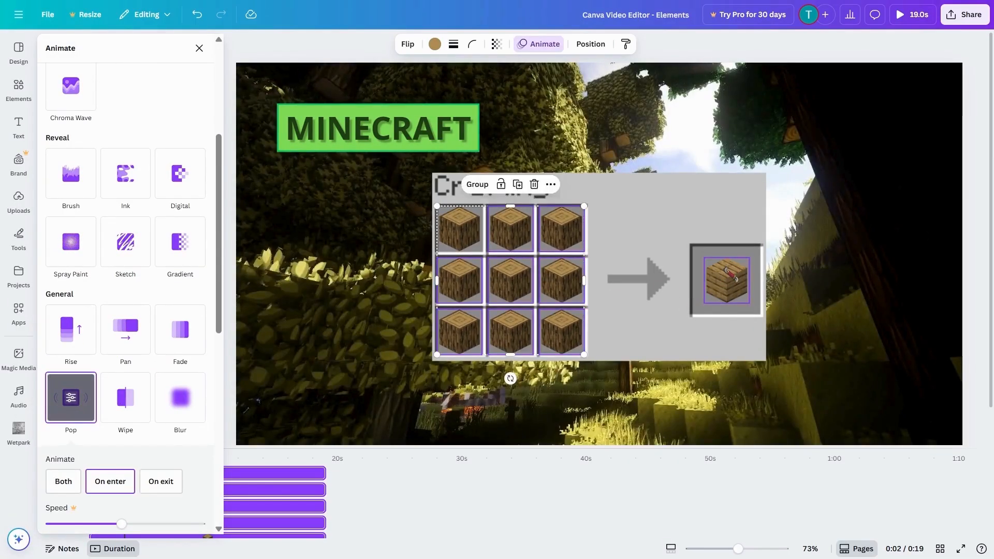
# Step: Check the Pop animation settings of the planks in the result slot, and play the video from the start
pyautogui.click(726, 279)
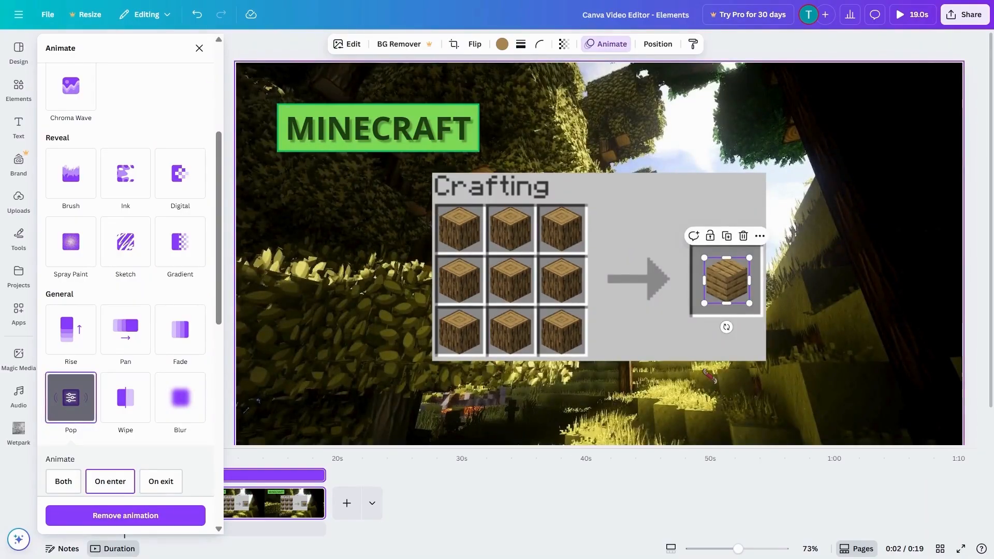
pyautogui.click(196, 51)
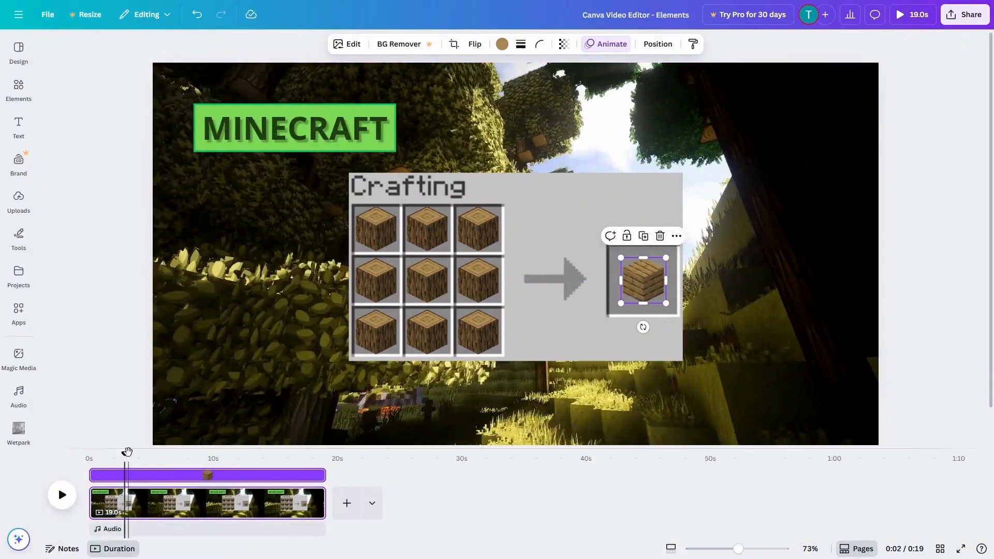
pyautogui.click(63, 496)
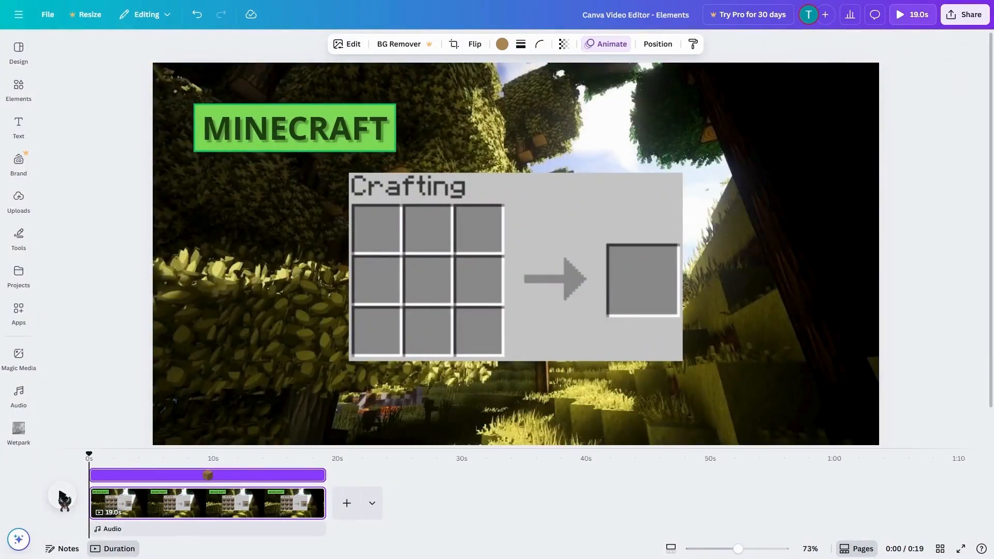
pyautogui.click(62, 496)
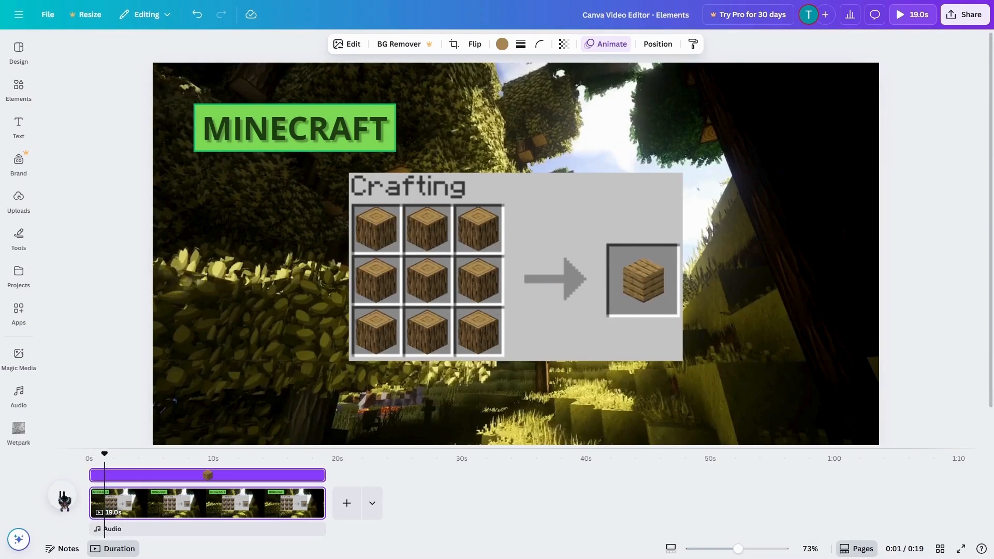
pyautogui.click(62, 496)
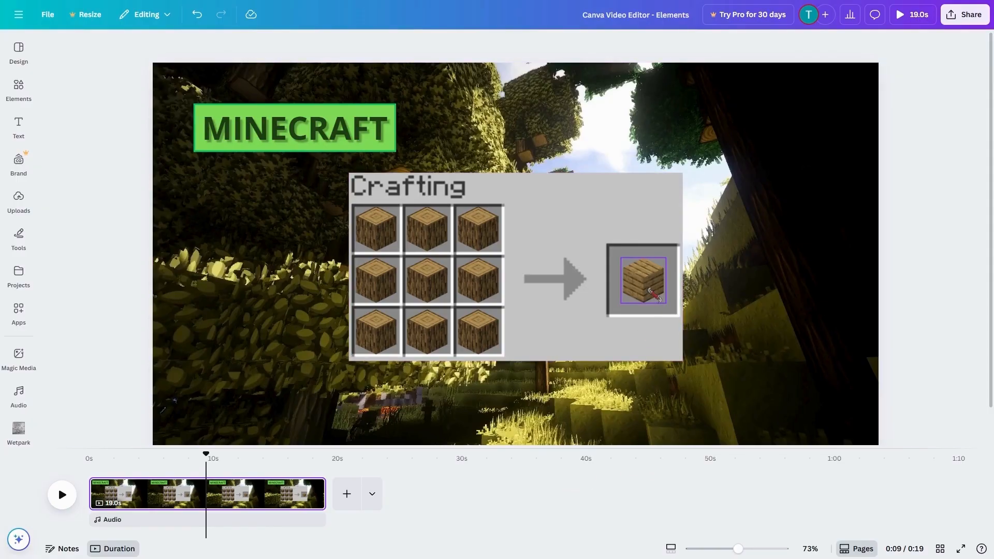
# Step: Delay the start of the planks on the timeline to about 1.6 s, and preview the playback
pyautogui.click(643, 280)
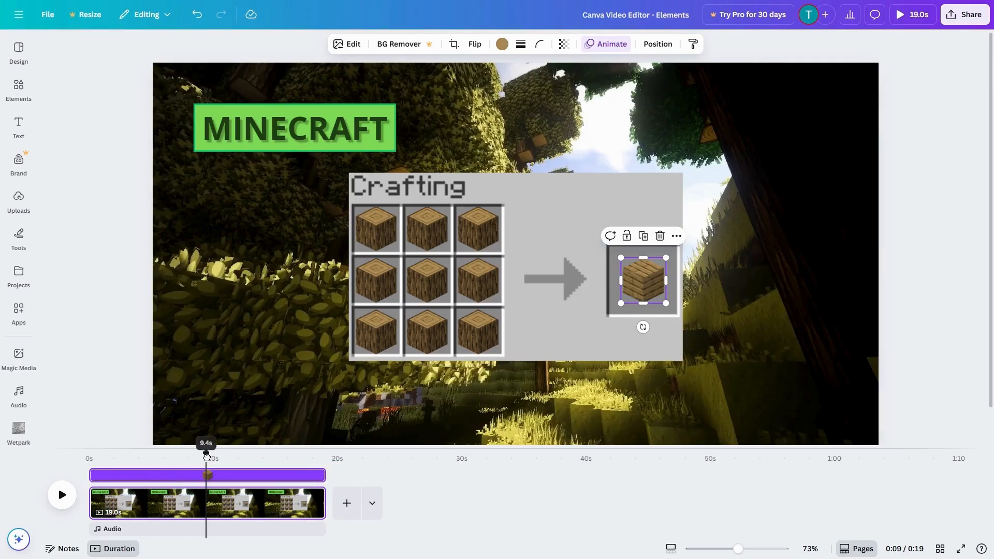
pyautogui.moveTo(201, 461); pyautogui.dragTo(115, 481)
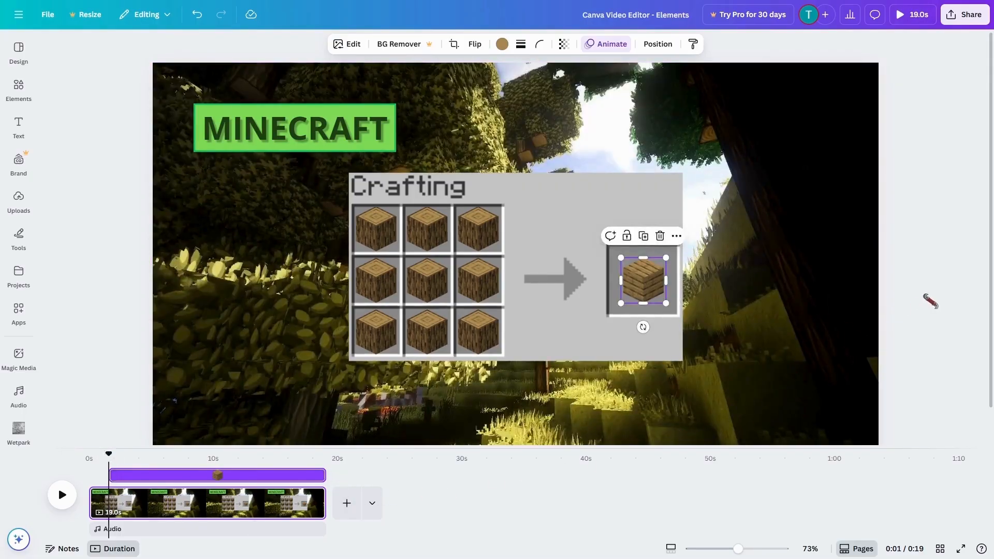
pyautogui.click(900, 311)
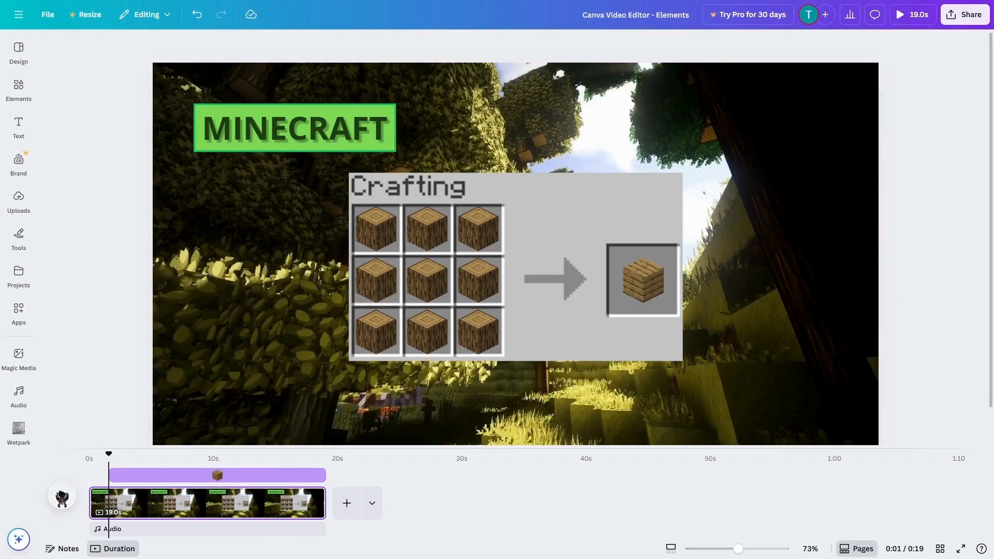
pyautogui.click(62, 497)
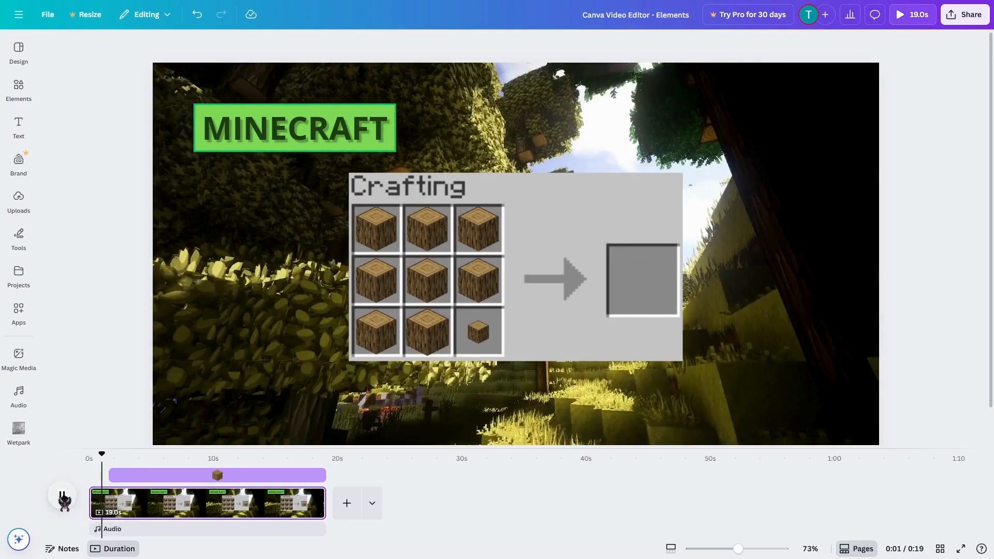
pyautogui.click(62, 496)
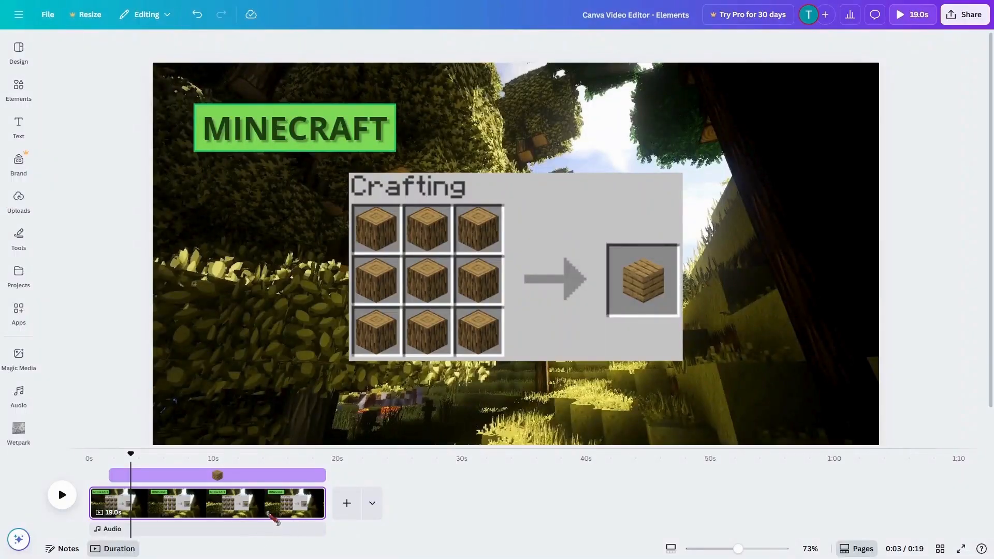
# Step: Split the video page at about 3 seconds on the timeline
pyautogui.click(264, 515)
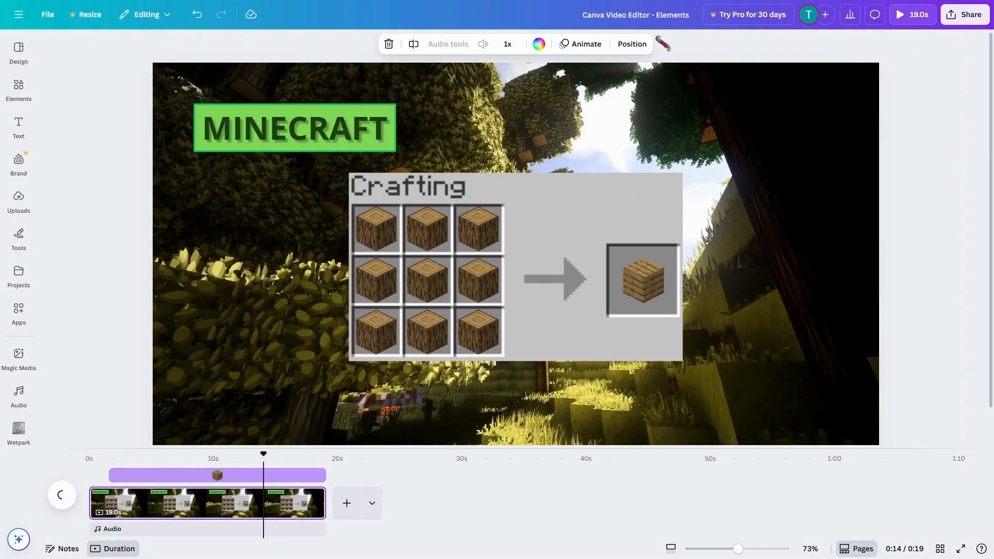
pyautogui.click(636, 44)
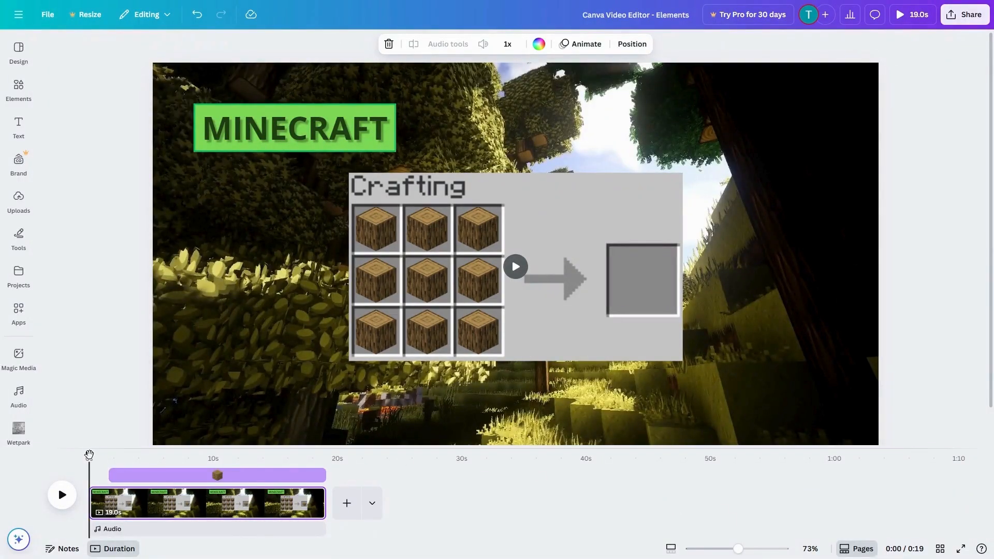
pyautogui.click(174, 468)
pyautogui.click(126, 486)
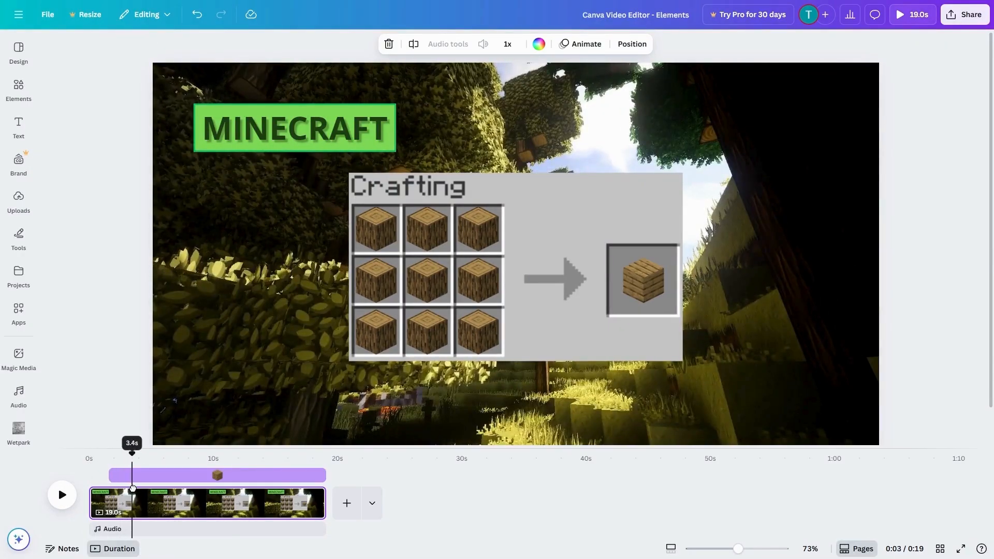
pyautogui.click(125, 497)
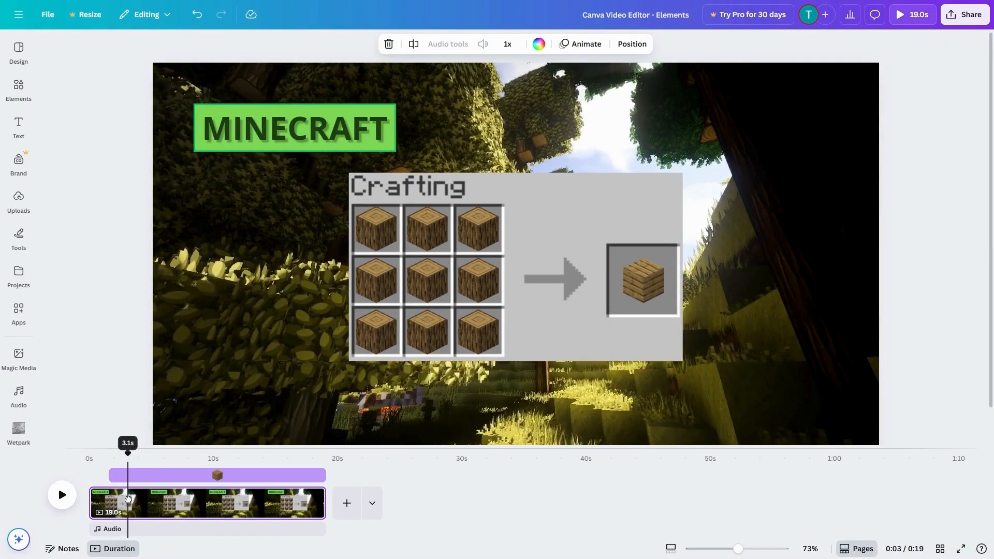
pyautogui.rightClick(130, 501)
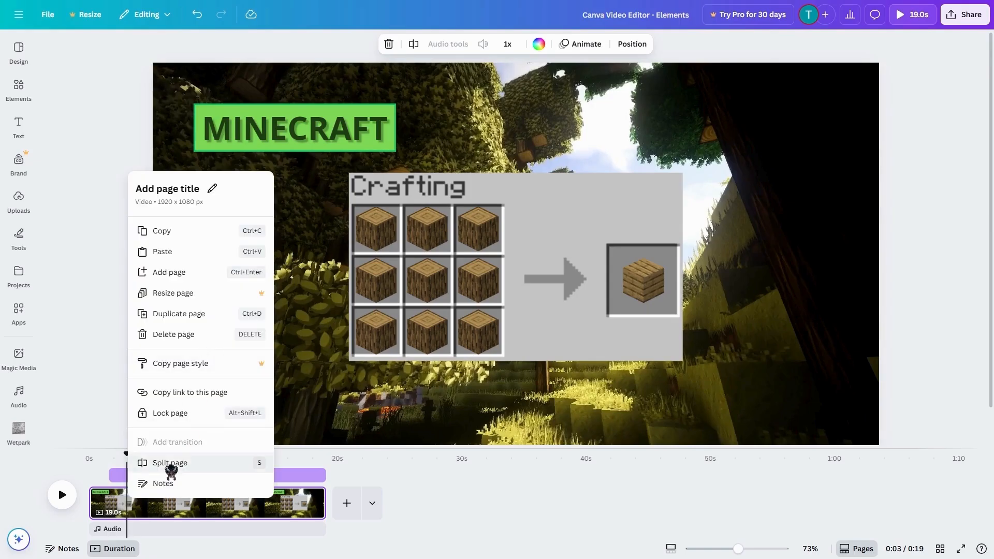
pyautogui.click(173, 464)
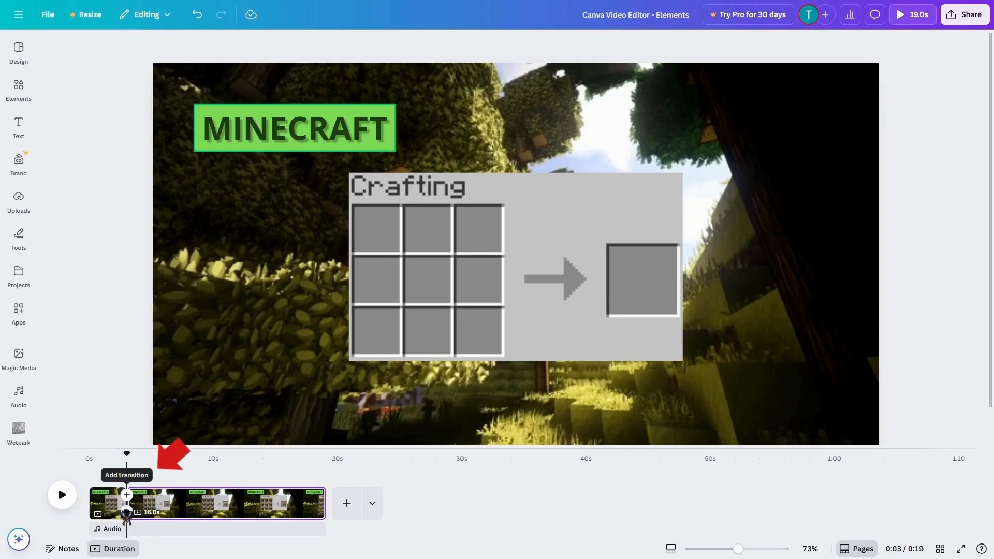
# Step: Add a Slide transition with upward direction between the two pages, and preview the playback
pyautogui.click(126, 495)
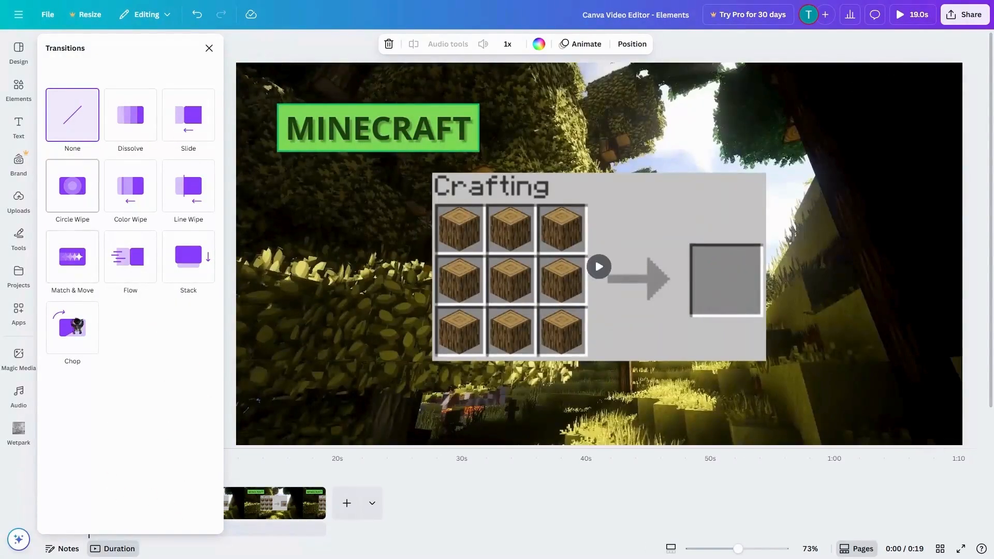
pyautogui.click(138, 132)
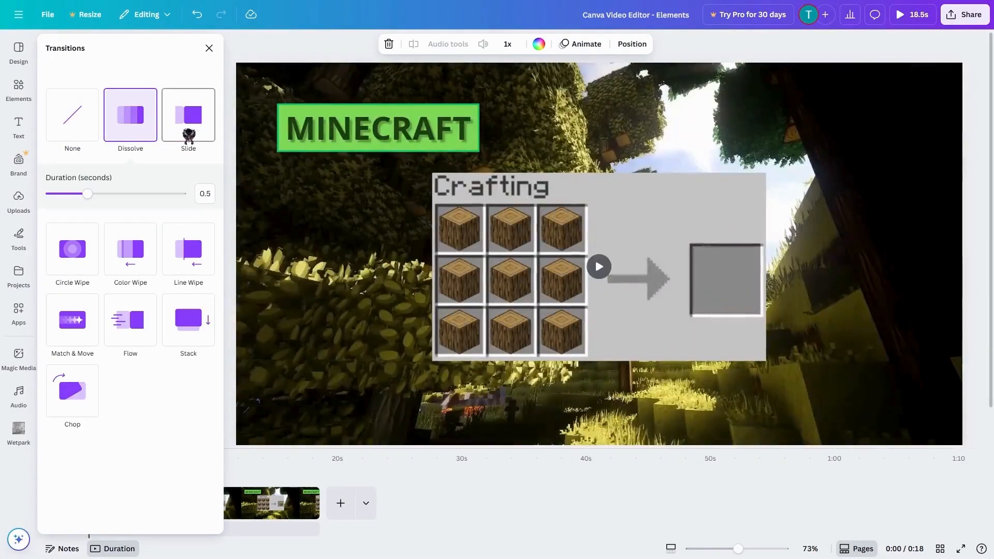
pyautogui.click(189, 123)
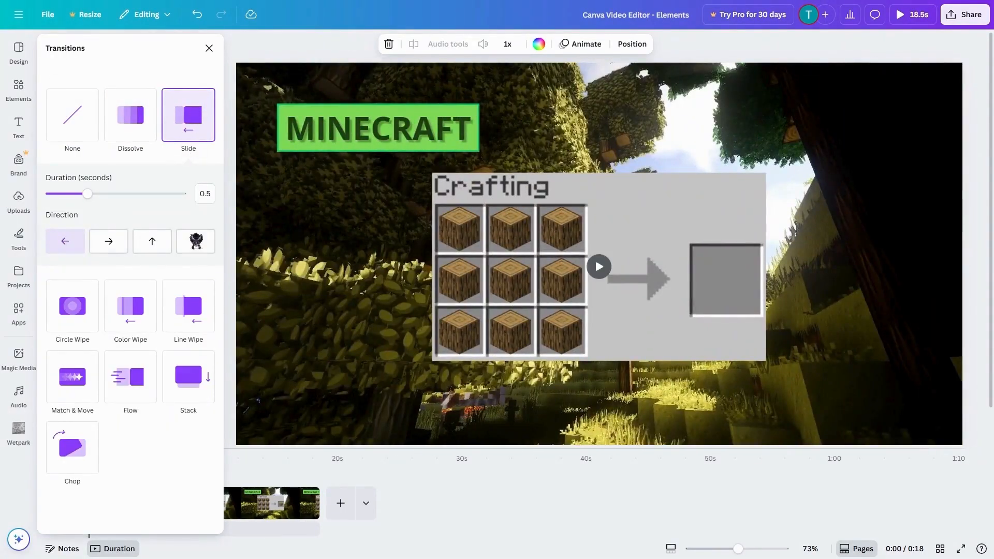
pyautogui.click(109, 244)
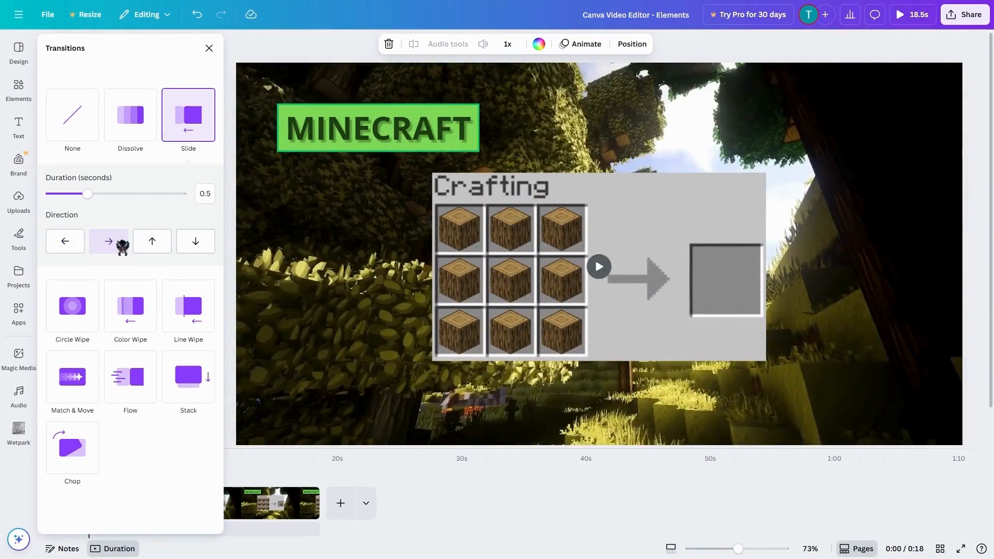
pyautogui.click(148, 242)
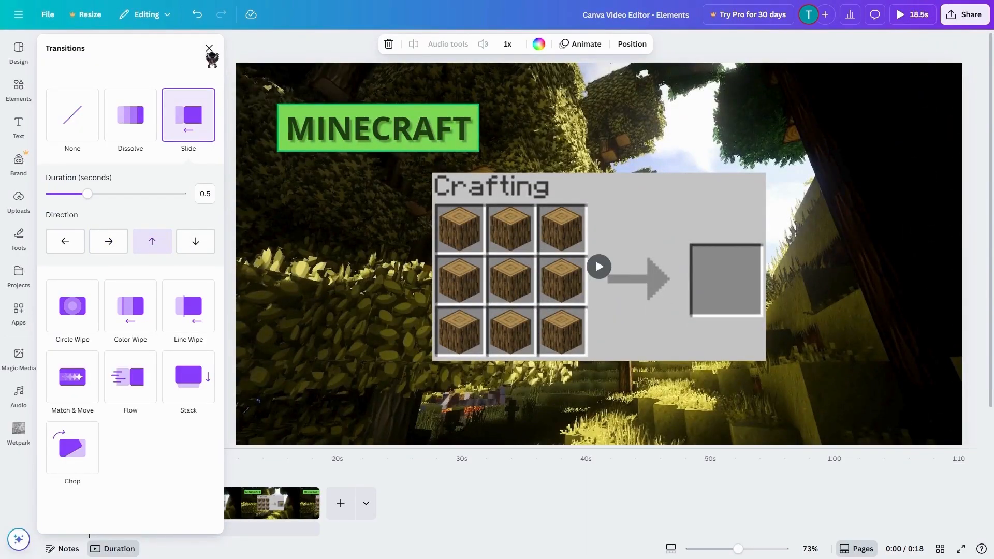
pyautogui.click(209, 48)
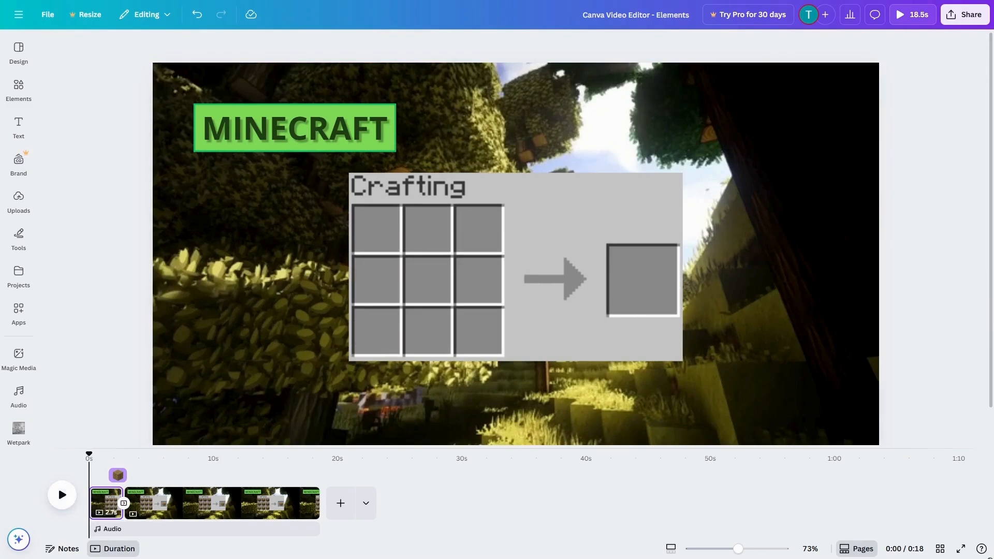
pyautogui.click(54, 495)
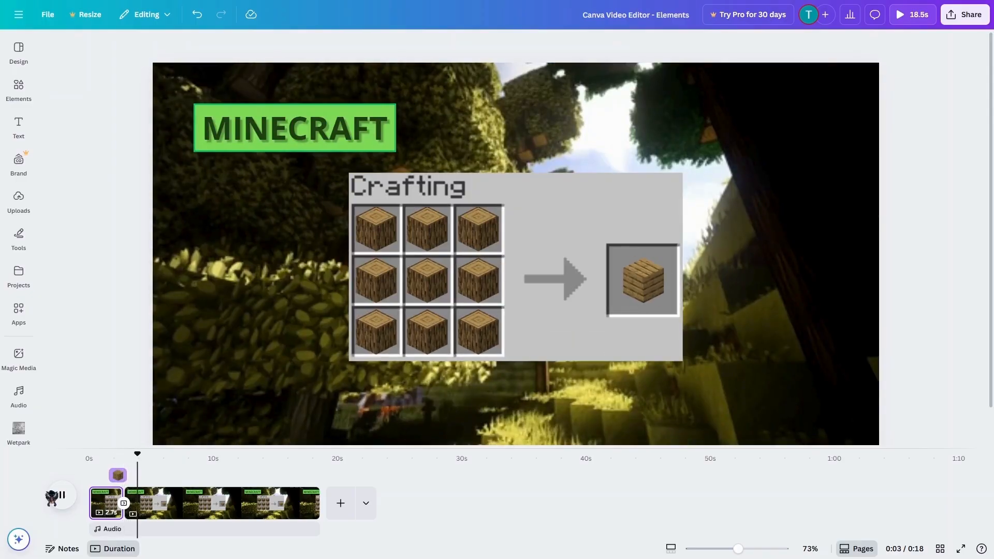
pyautogui.click(58, 487)
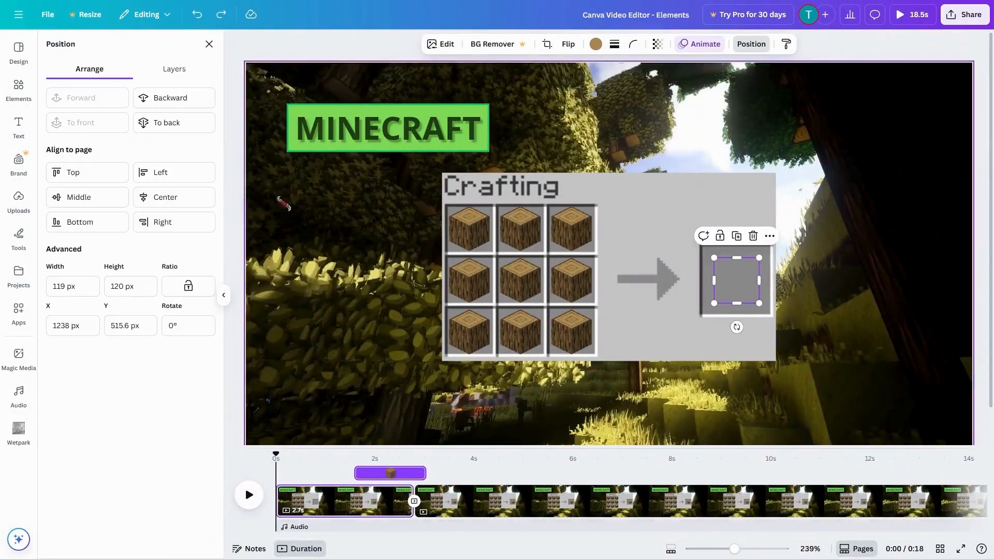
# Step: Show the list of layers, and extend the first page's duration on the timeline to 3.0 seconds
pyautogui.click(167, 69)
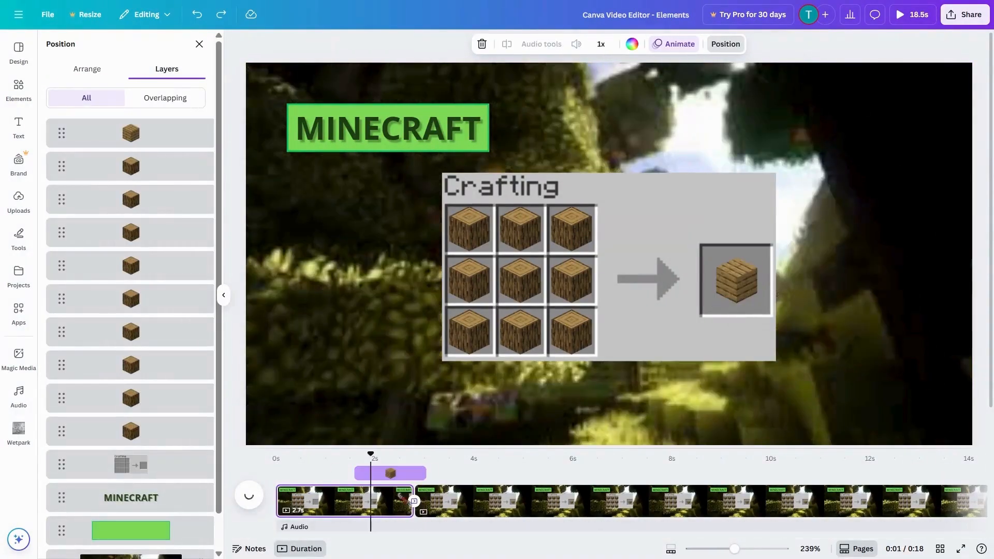
pyautogui.click(343, 501)
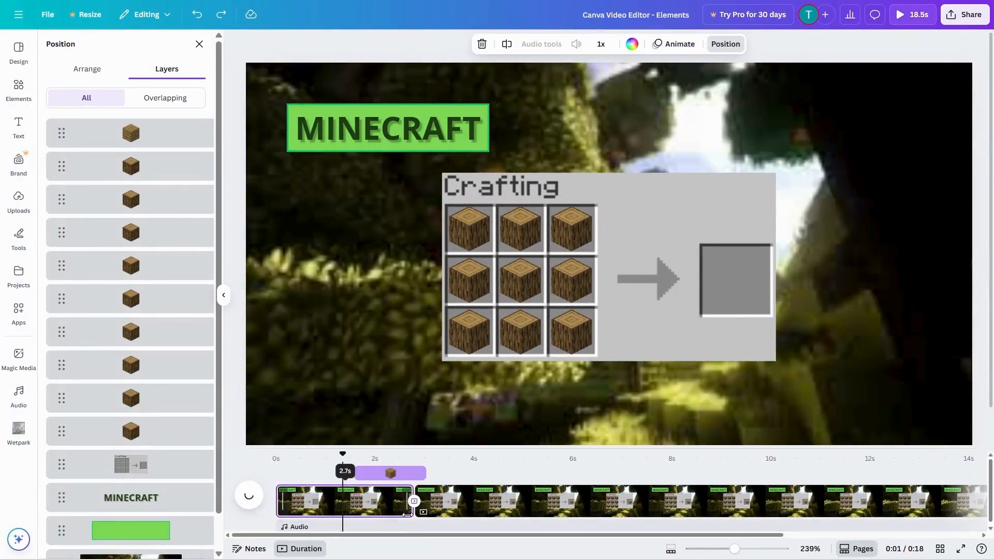
pyautogui.moveTo(407, 514); pyautogui.dragTo(426, 514)
pyautogui.click(406, 494)
pyautogui.click(412, 514)
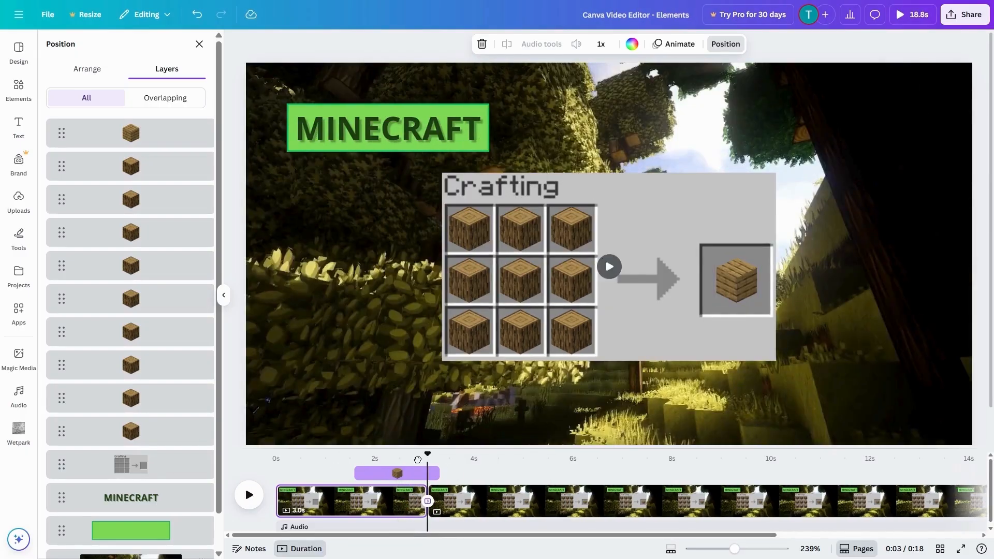
pyautogui.moveTo(429, 456); pyautogui.dragTo(466, 466)
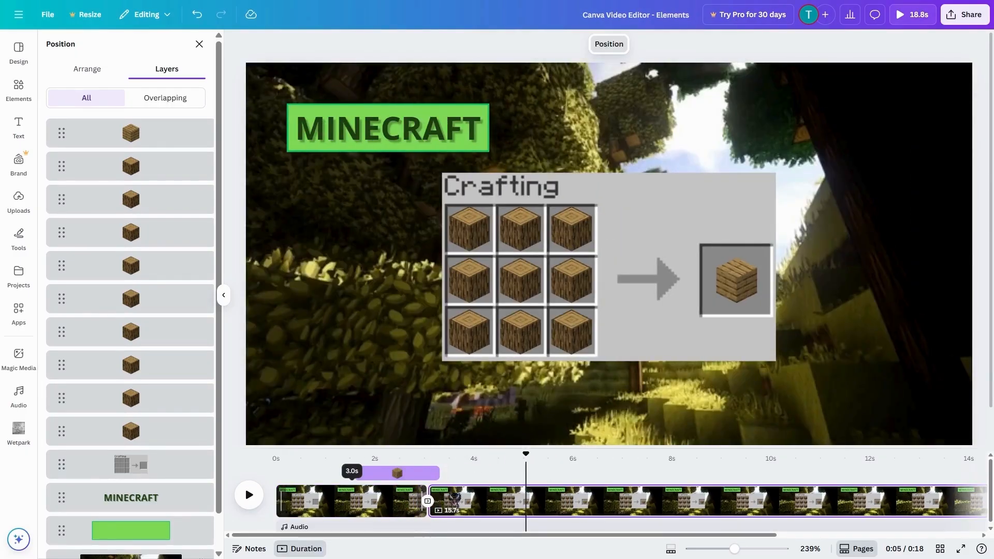
# Step: Extend the first page to 5.0 s on the timeline, and delay the start of the planks to about 2.5 s
pyautogui.moveTo(428, 501); pyautogui.dragTo(514, 508)
pyautogui.moveTo(388, 473)
pyautogui.mouseDown()
pyautogui.moveTo(409, 472)
pyautogui.moveTo(400, 473)
pyautogui.mouseUp()
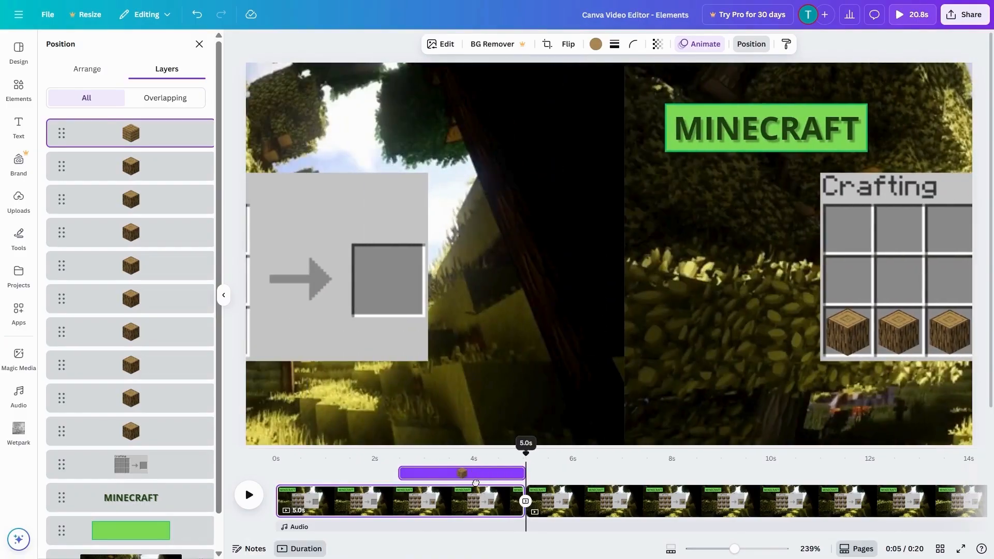
pyautogui.click(517, 459)
pyautogui.click(468, 456)
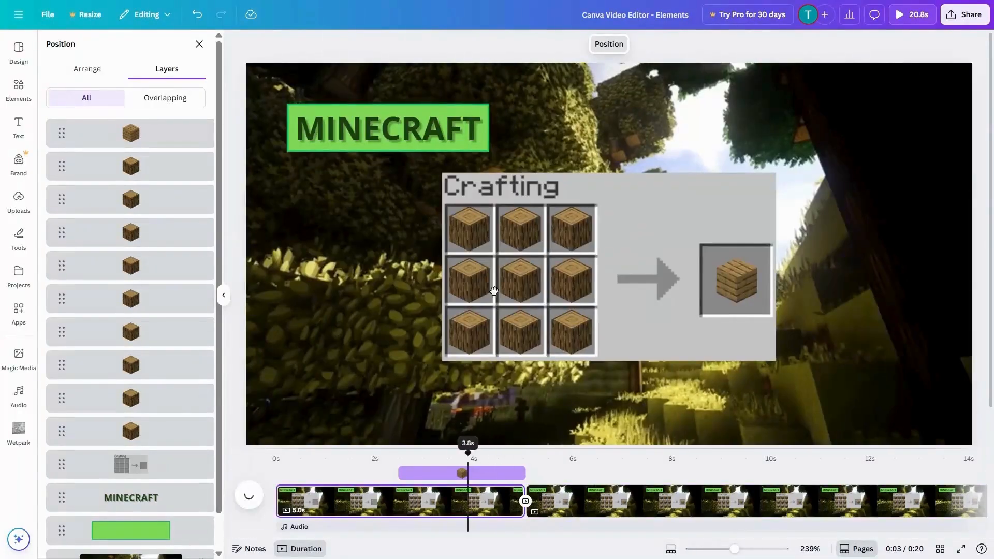
# Step: Set the Pop animation of the oak logs and the planks in the crafting grid to play on enter
pyautogui.click(474, 233)
pyautogui.moveTo(438, 200); pyautogui.dragTo(766, 359)
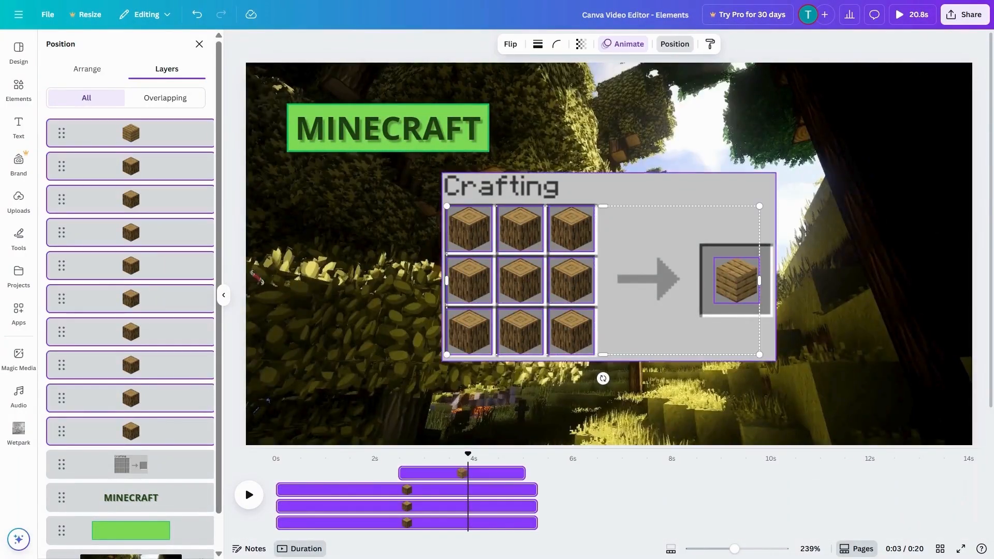
pyautogui.click(611, 43)
pyautogui.click(109, 442)
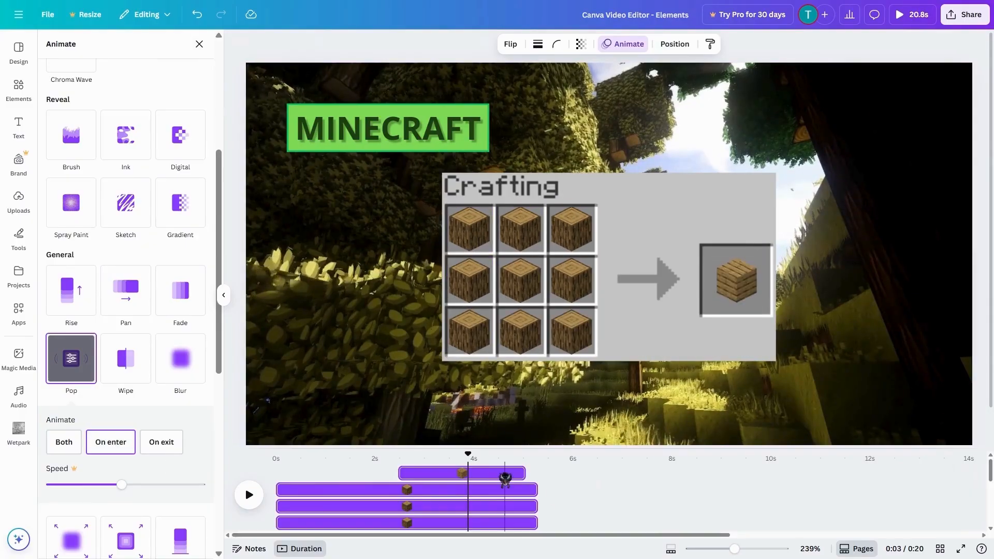
# Step: Extend the first page to 5.2 s on the timeline, and hide the second page
pyautogui.click(505, 473)
pyautogui.moveTo(512, 470); pyautogui.dragTo(596, 496)
pyautogui.rightClick(580, 491)
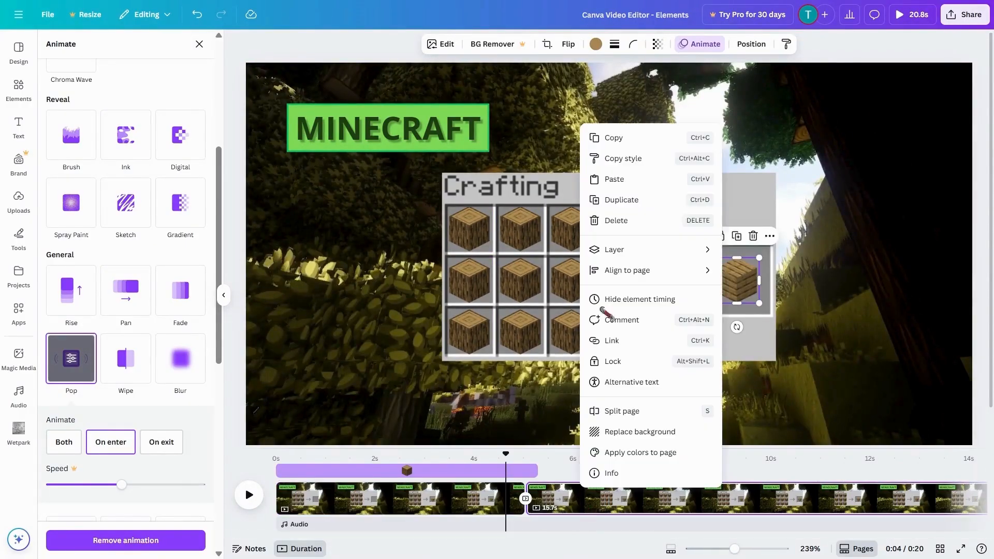
pyautogui.click(622, 452)
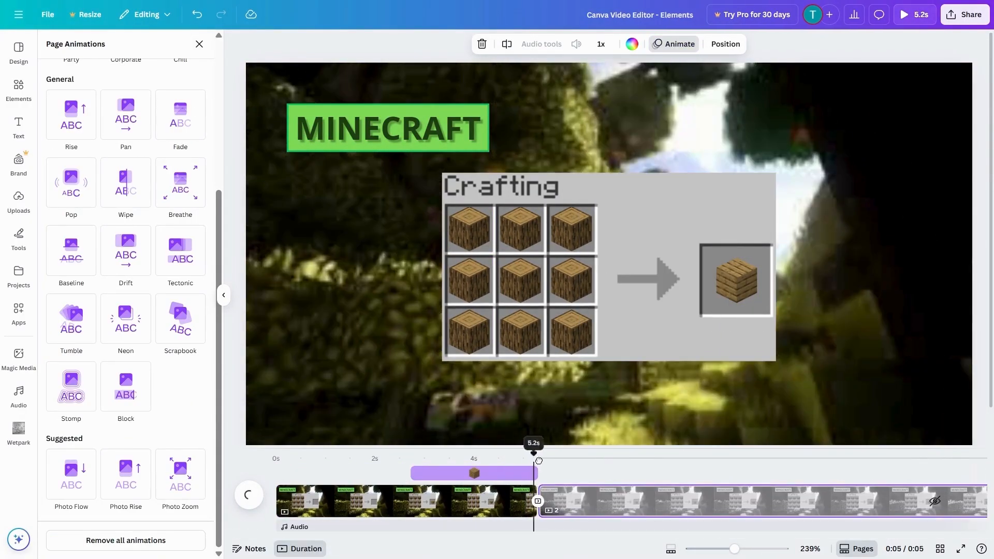
# Step: Preview the first page, and start the planks at about 2.1 s on the timeline
pyautogui.moveTo(585, 477); pyautogui.dragTo(524, 475)
pyautogui.click(382, 467)
pyautogui.click(430, 472)
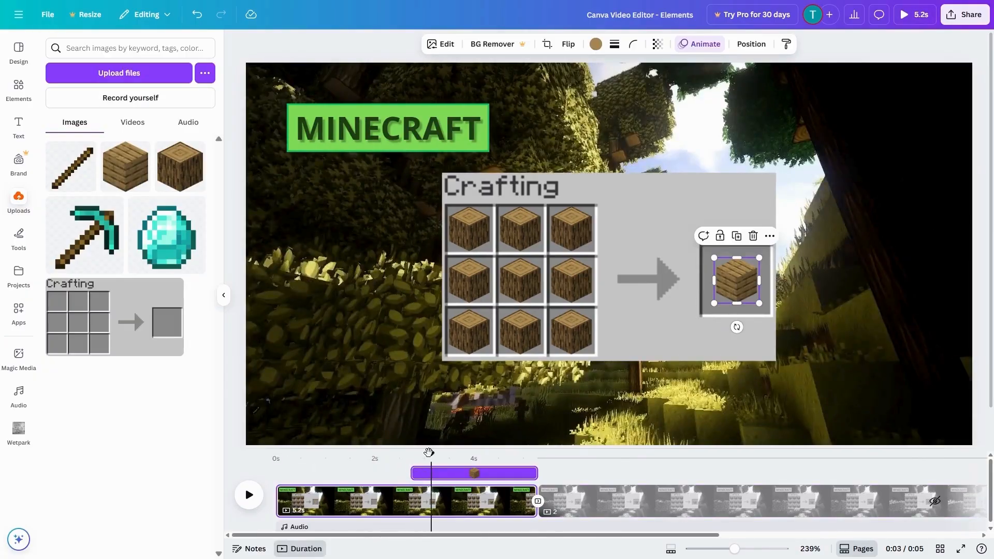
pyautogui.press('space')
pyautogui.moveTo(431, 454); pyautogui.dragTo(380, 473)
pyautogui.click(475, 246)
pyautogui.keyDown('shift'); pyautogui.click(520, 235); pyautogui.keyUp('shift')
pyautogui.keyDown('shift'); pyautogui.click(571, 236); pyautogui.keyUp('shift')
pyautogui.keyDown('shift'); pyautogui.click(470, 282); pyautogui.keyUp('shift')
pyautogui.keyDown('shift'); pyautogui.click(520, 282); pyautogui.keyUp('shift')
pyautogui.keyDown('shift'); pyautogui.click(571, 282); pyautogui.keyUp('shift')
pyautogui.keyDown('shift'); pyautogui.click(572, 334); pyautogui.keyUp('shift')
pyautogui.click(421, 476)
# Step: Duplicate the first page on the timeline, and delete the hidden last page
pyautogui.rightClick(435, 498)
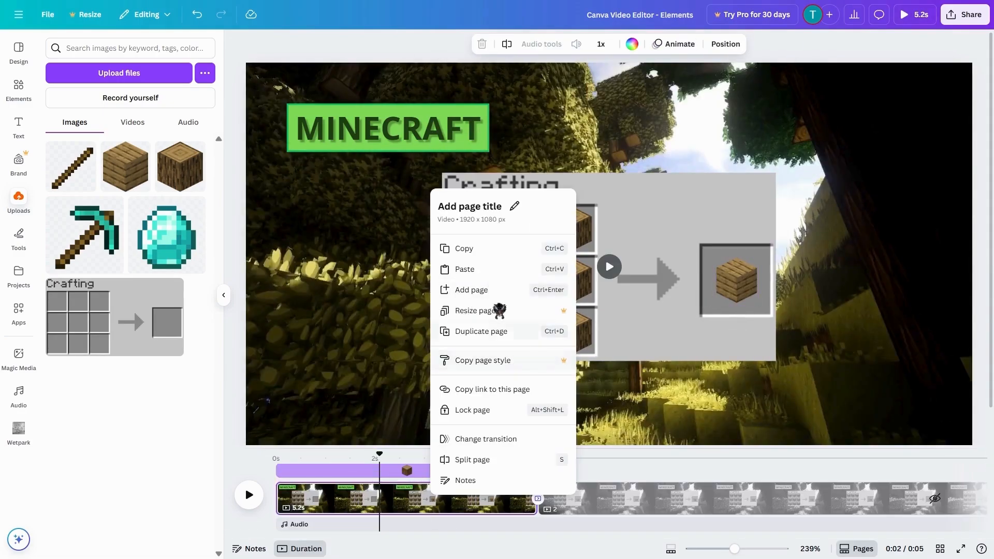
pyautogui.hotkey('ctrl', 'd')
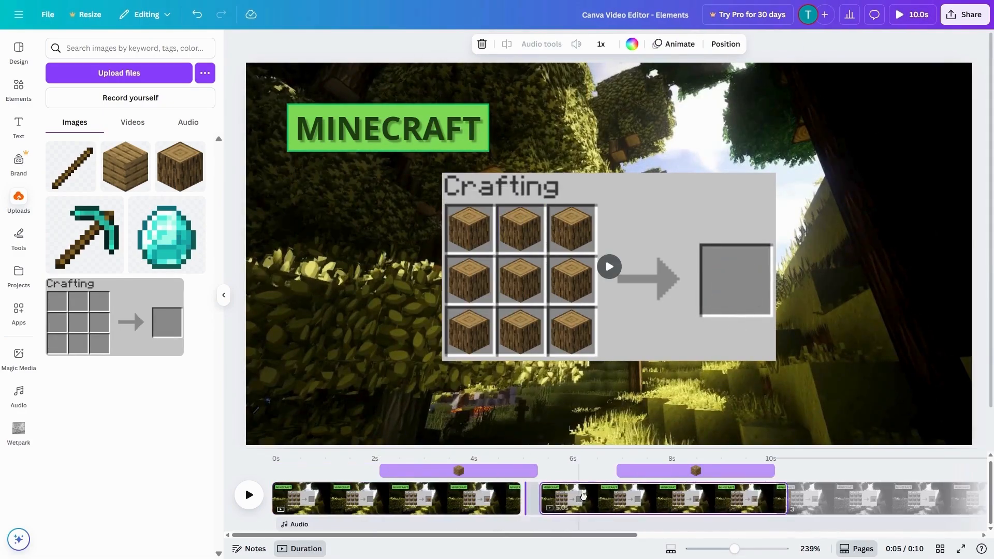
pyautogui.moveTo(510, 474); pyautogui.dragTo(499, 474)
pyautogui.click(659, 474)
pyautogui.click(817, 501)
pyautogui.press('Delete')
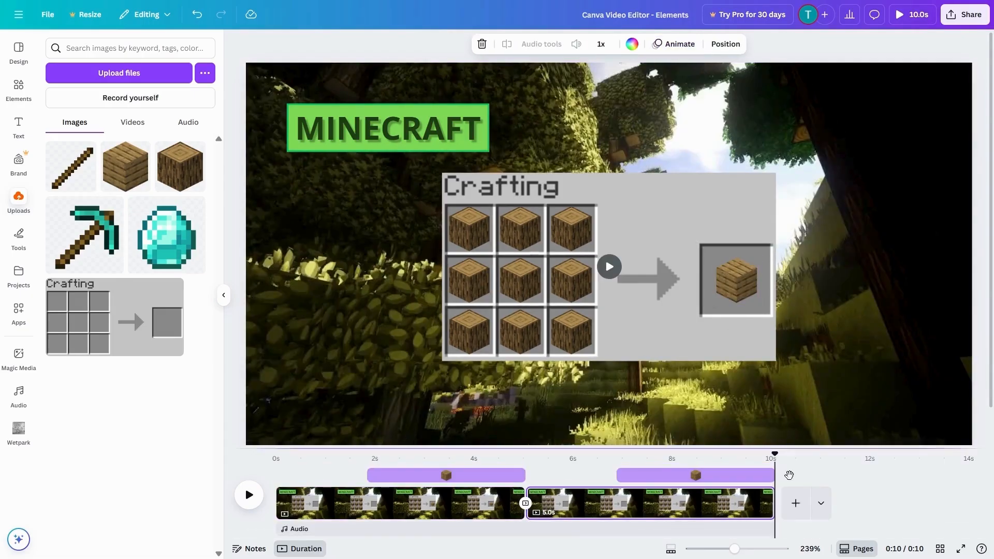
# Step: Try duplicating the second page, and remove the extra copy again
pyautogui.click(668, 501)
pyautogui.click(409, 503)
pyautogui.click(709, 505)
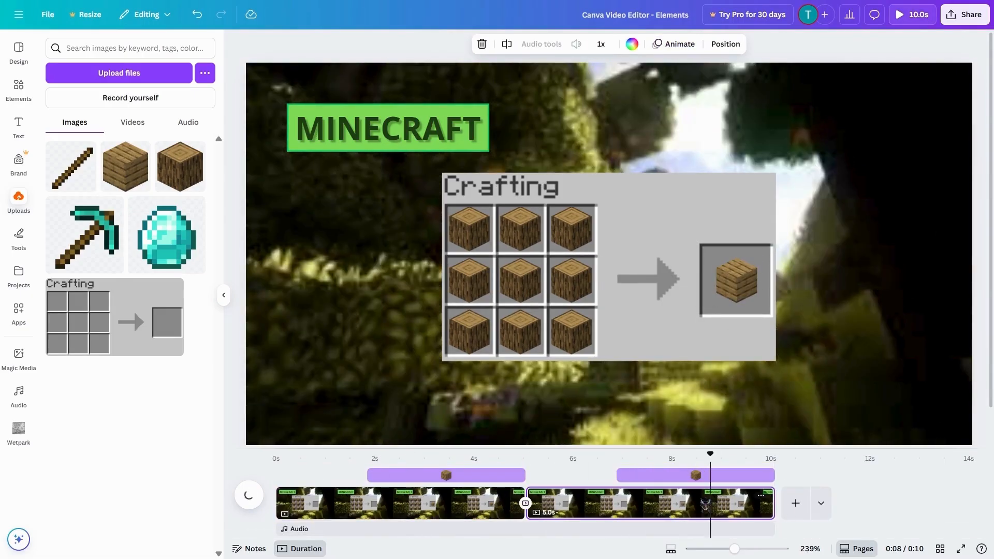
pyautogui.hotkey('ctrl', 'd')
pyautogui.press('Delete')
pyautogui.click(686, 494)
pyautogui.click(618, 500)
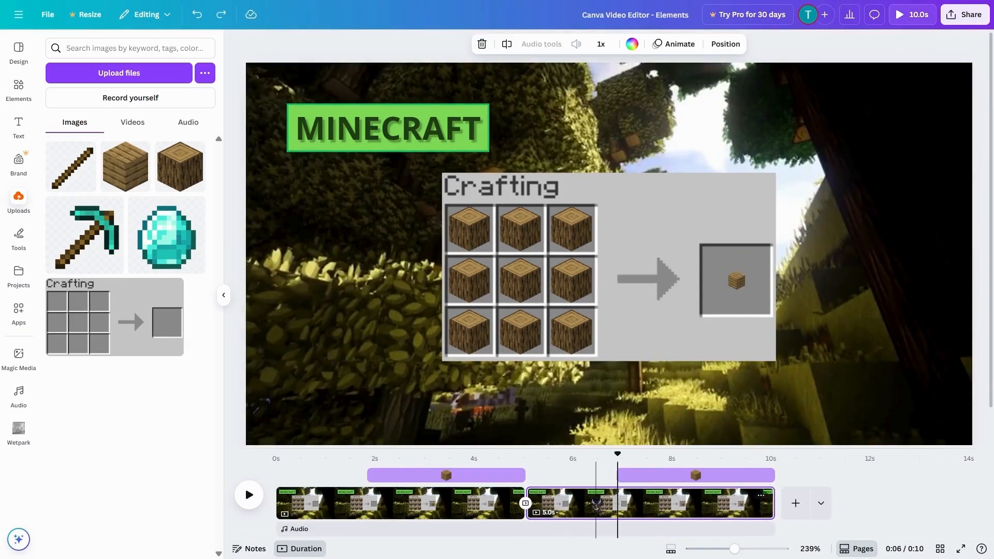
# Step: Delete the duplicated second page, and undo a further duplication of the first page
pyautogui.press('Delete')
pyautogui.click(489, 477)
pyautogui.click(472, 496)
pyautogui.moveTo(466, 477); pyautogui.dragTo(523, 473)
pyautogui.click(459, 501)
pyautogui.hotkey('ctrl', 'd')
pyautogui.hotkey('ctrl', 'z')
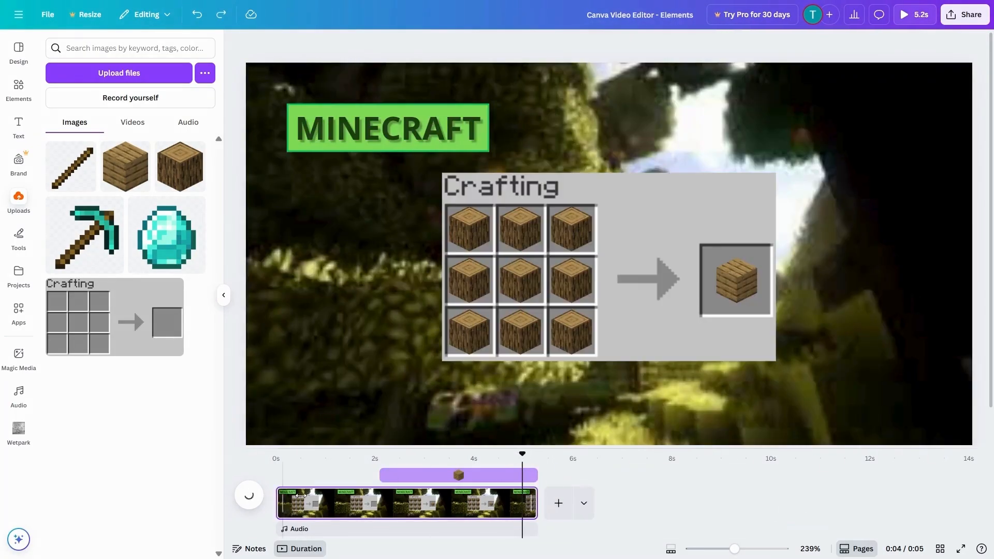
# Step: Delay the start of the nine oak logs on the timeline to about 0.7 s
pyautogui.click(469, 231)
pyautogui.keyDown('shift'); pyautogui.click(521, 229); pyautogui.keyUp('shift')
pyautogui.keyDown('shift'); pyautogui.click(572, 229); pyautogui.keyUp('shift')
pyautogui.keyDown('shift'); pyautogui.click(470, 280); pyautogui.keyUp('shift')
pyautogui.keyDown('shift'); pyautogui.click(521, 281); pyautogui.keyUp('shift')
pyautogui.keyDown('shift'); pyautogui.click(571, 280); pyautogui.keyUp('shift')
pyautogui.keyDown('shift'); pyautogui.click(470, 331); pyautogui.keyUp('shift')
pyautogui.scroll(-3, 321, 495)
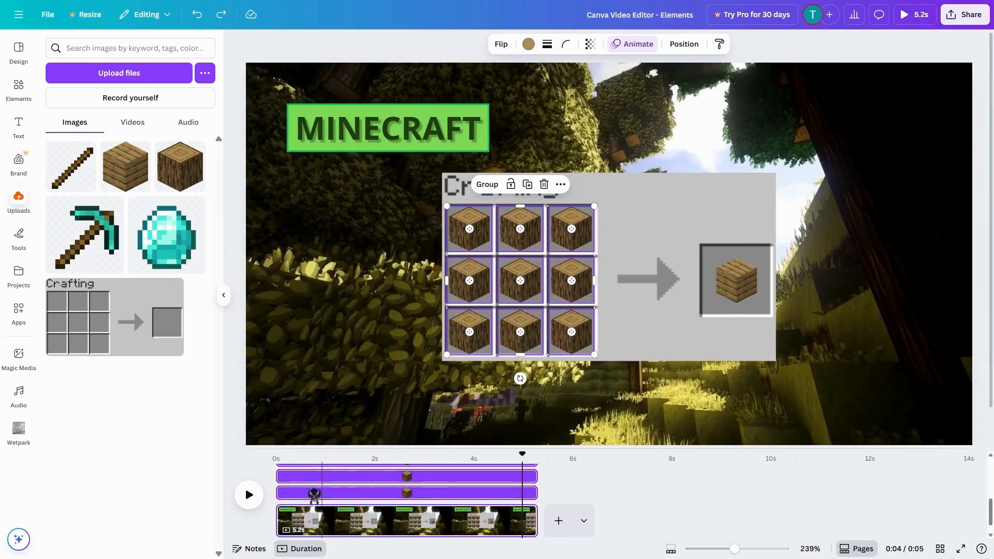
pyautogui.moveTo(280, 494); pyautogui.dragTo(303, 507)
pyautogui.moveTo(282, 491); pyautogui.dragTo(318, 477)
pyautogui.scroll(1, 304, 495)
pyautogui.moveTo(283, 523); pyautogui.dragTo(319, 523)
pyautogui.moveTo(283, 507); pyautogui.dragTo(320, 491)
# Step: Preview the first page from the start to check the timing of the logs and the planks
pyautogui.moveTo(523, 454); pyautogui.dragTo(277, 454)
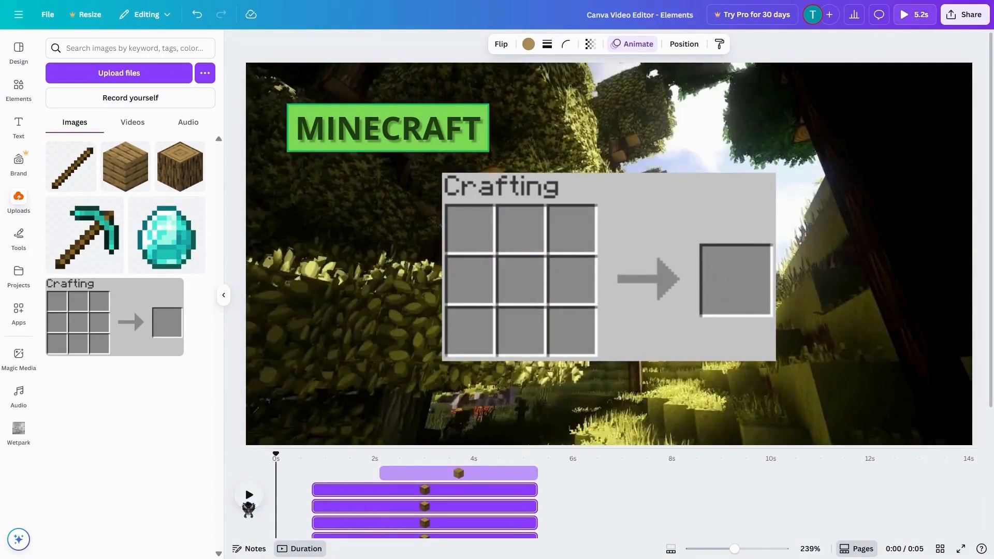
pyautogui.click(249, 499)
pyautogui.click(248, 500)
pyautogui.moveTo(412, 454); pyautogui.dragTo(303, 454)
pyautogui.scroll(-3, 306, 523)
pyautogui.scroll(1, 308, 521)
pyautogui.press('space')
pyautogui.press('space')
# Step: Duplicate the crafting page twice to make three pages on the timeline
pyautogui.scroll(-4, 383, 492)
pyautogui.rightClick(492, 506)
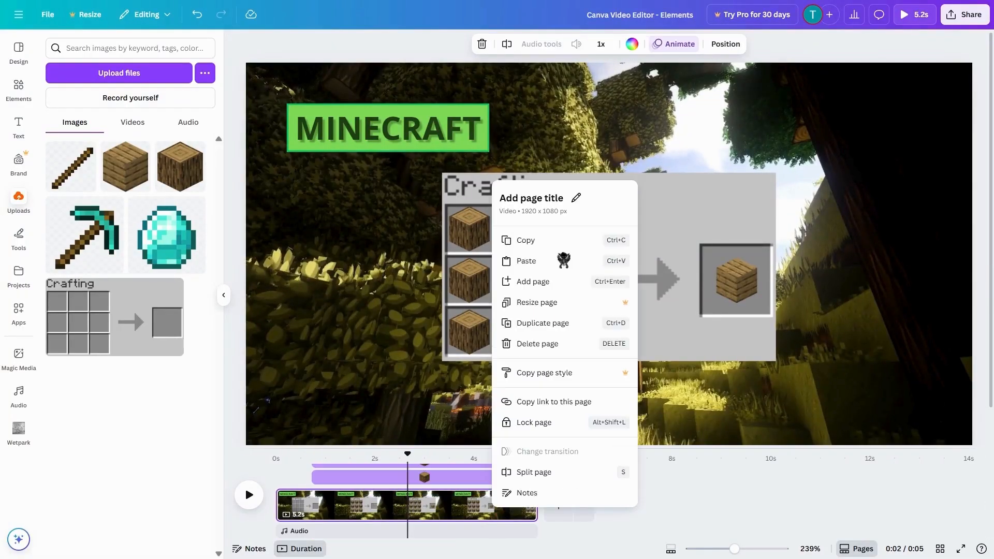
pyautogui.click(561, 325)
pyautogui.moveTo(526, 454); pyautogui.dragTo(769, 454)
pyautogui.rightClick(756, 510)
pyautogui.click(824, 327)
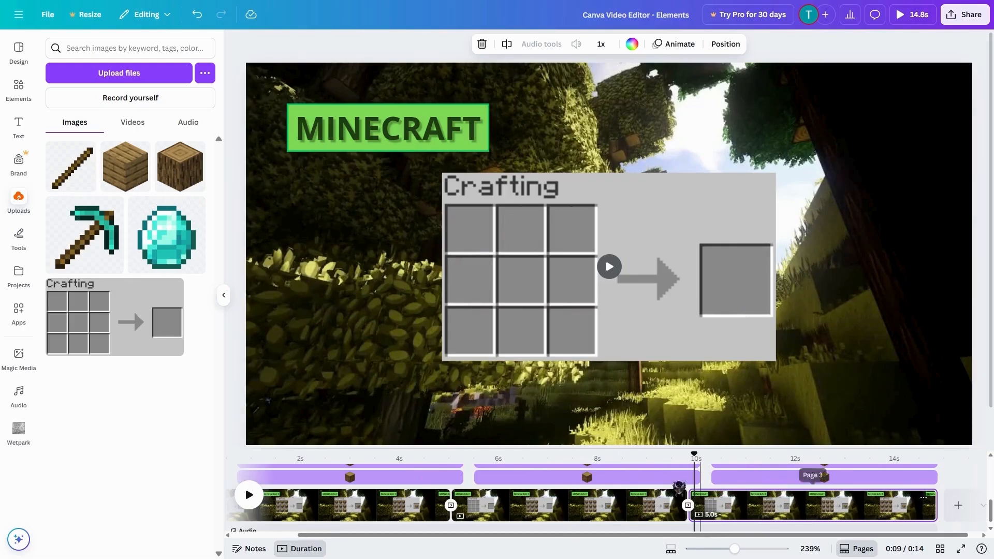
# Step: Delete the eight logs around the centre log in the first page's crafting grid
pyautogui.click(476, 235)
pyautogui.keyDown('shift'); pyautogui.click(520, 229); pyautogui.keyUp('shift')
pyautogui.keyDown('shift'); pyautogui.click(571, 230); pyautogui.keyUp('shift')
pyautogui.keyDown('shift'); pyautogui.click(572, 280); pyautogui.keyUp('shift')
pyautogui.keyDown('shift'); pyautogui.click(470, 332); pyautogui.keyUp('shift')
pyautogui.keyDown('shift'); pyautogui.click(470, 280); pyautogui.keyUp('shift')
pyautogui.press('Delete')
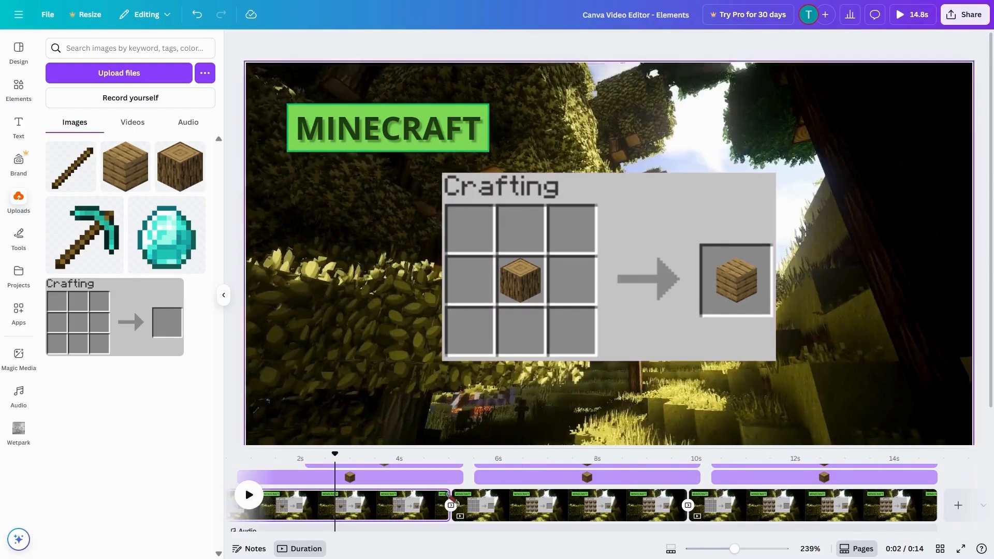
# Step: Delete all logs on the second page except the top and centre ones in the grid's middle column
pyautogui.click(492, 508)
pyautogui.click(479, 227)
pyautogui.moveTo(492, 454); pyautogui.dragTo(639, 454)
pyautogui.keyDown('shift'); pyautogui.click(470, 280); pyautogui.keyUp('shift')
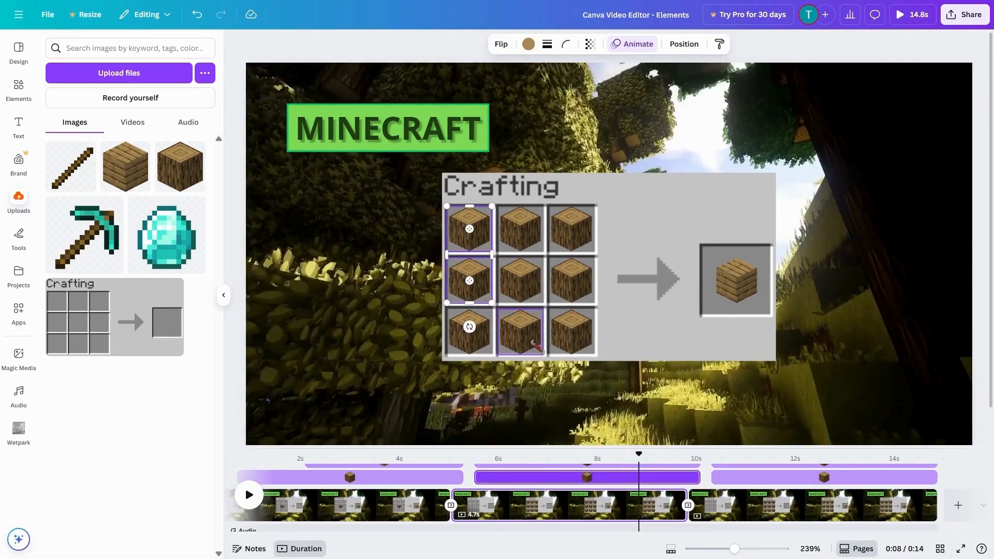
pyautogui.keyDown('shift'); pyautogui.click(571, 229); pyautogui.keyUp('shift')
pyautogui.keyDown('shift'); pyautogui.click(571, 280); pyautogui.keyUp('shift')
pyautogui.keyDown('shift'); pyautogui.click(571, 331); pyautogui.keyUp('shift')
pyautogui.keyDown('shift'); pyautogui.click(520, 332); pyautogui.keyUp('shift')
pyautogui.keyDown('shift'); pyautogui.click(467, 341); pyautogui.keyUp('shift')
pyautogui.press('Delete')
# Step: Replace the second page's two remaining logs with planks and its output item with the stick image
pyautogui.moveTo(125, 167); pyautogui.dragTo(521, 230)
pyautogui.moveTo(125, 167); pyautogui.dragTo(519, 282)
pyautogui.moveTo(71, 167); pyautogui.dragTo(739, 288)
# Step: Fill the third page's middle column with two sticks below a top row of diamonds, and replace the output with the diamond pickaxe
pyautogui.click(714, 507)
pyautogui.moveTo(714, 456); pyautogui.dragTo(812, 456)
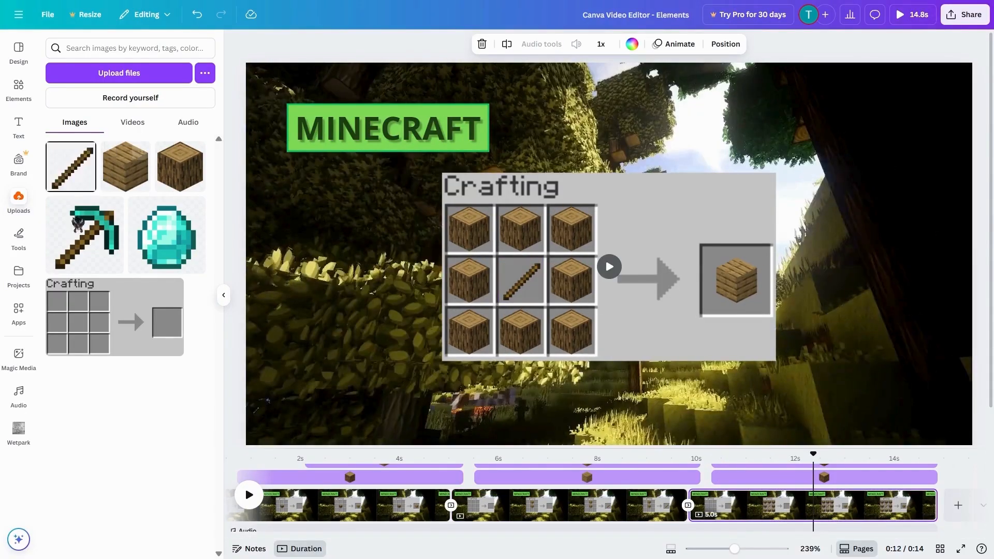
pyautogui.moveTo(407, 222); pyautogui.dragTo(469, 229)
pyautogui.moveTo(166, 235); pyautogui.dragTo(571, 229)
pyautogui.moveTo(85, 235); pyautogui.dragTo(736, 280)
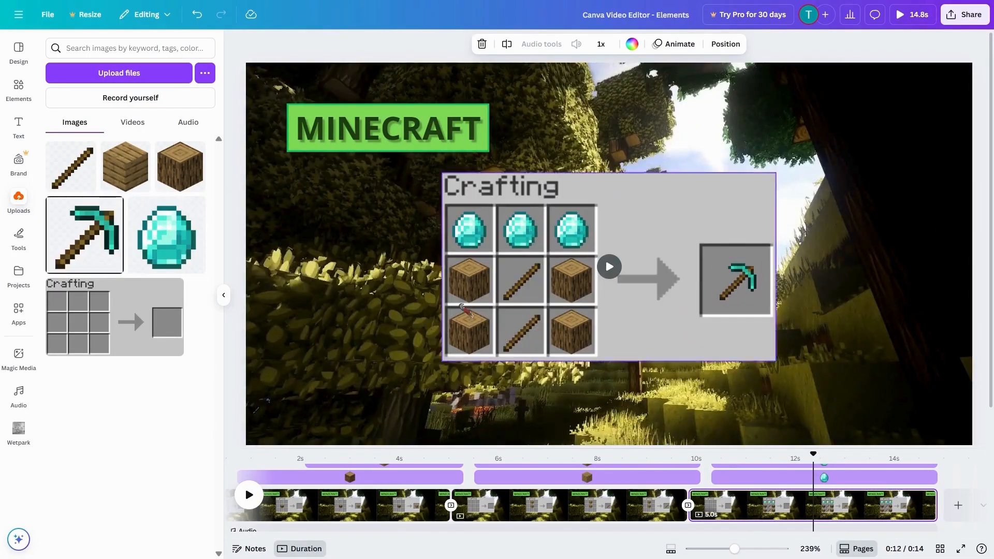
# Step: Delete the four remaining logs beside the sticks on the third page, and return the playhead to the start of the video
pyautogui.click(470, 280)
pyautogui.keyDown('shift'); pyautogui.click(572, 280); pyautogui.keyUp('shift')
pyautogui.keyDown('shift'); pyautogui.click(571, 332); pyautogui.keyUp('shift')
pyautogui.keyDown('shift'); pyautogui.click(469, 336); pyautogui.keyUp('shift')
pyautogui.press('Delete')
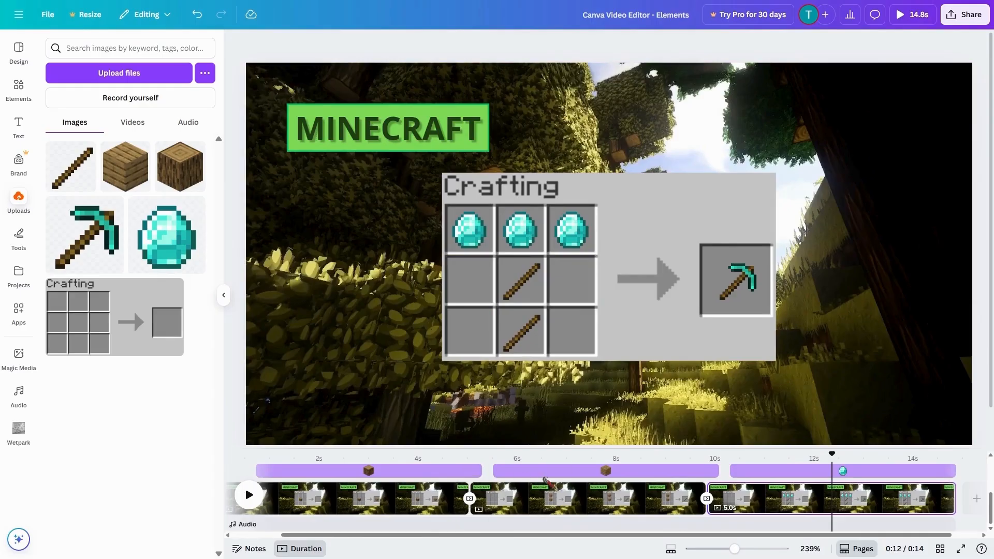
pyautogui.moveTo(575, 466); pyautogui.dragTo(271, 472)
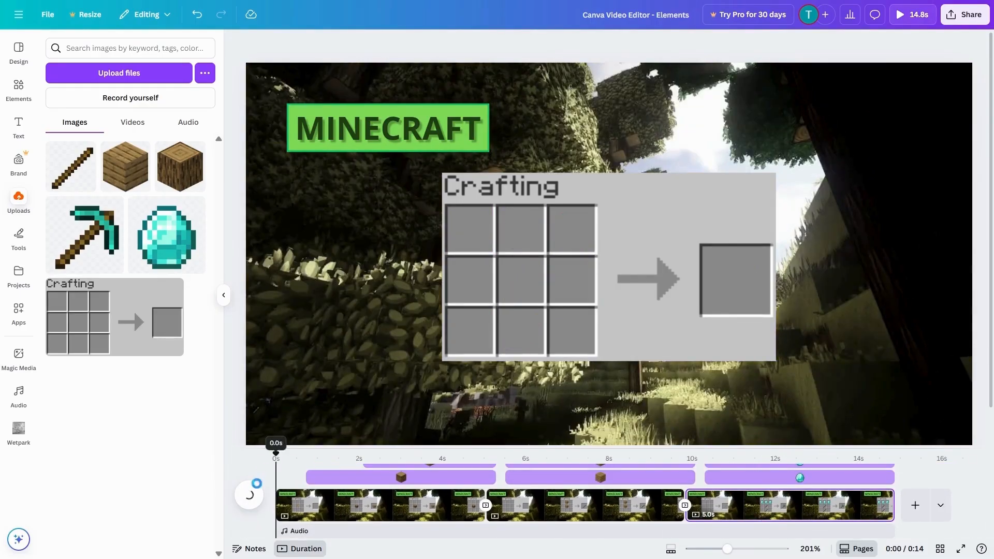